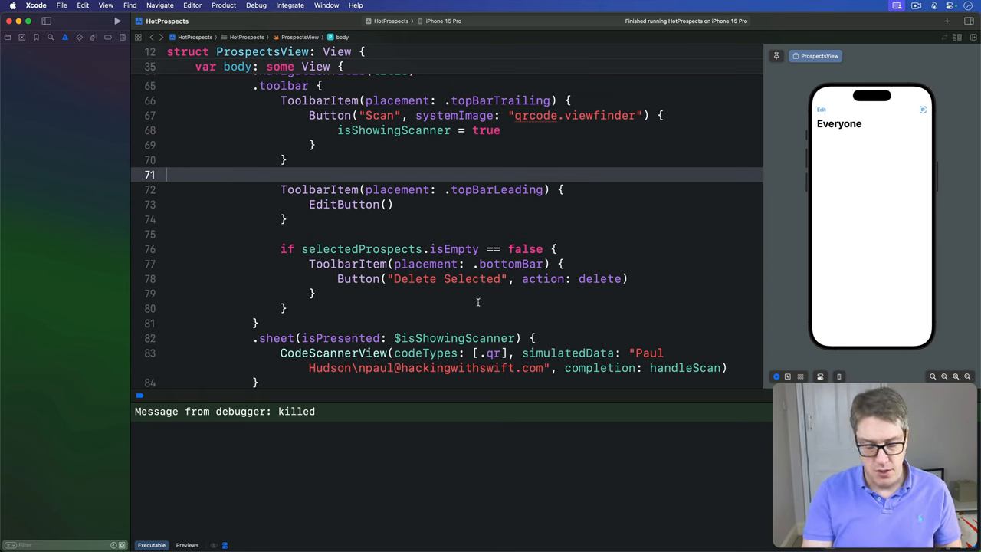
# - Open MeView.swift and add a .contextMenu after .frame with let image = generateQRCode(from:)
pyautogui.press('super+1')
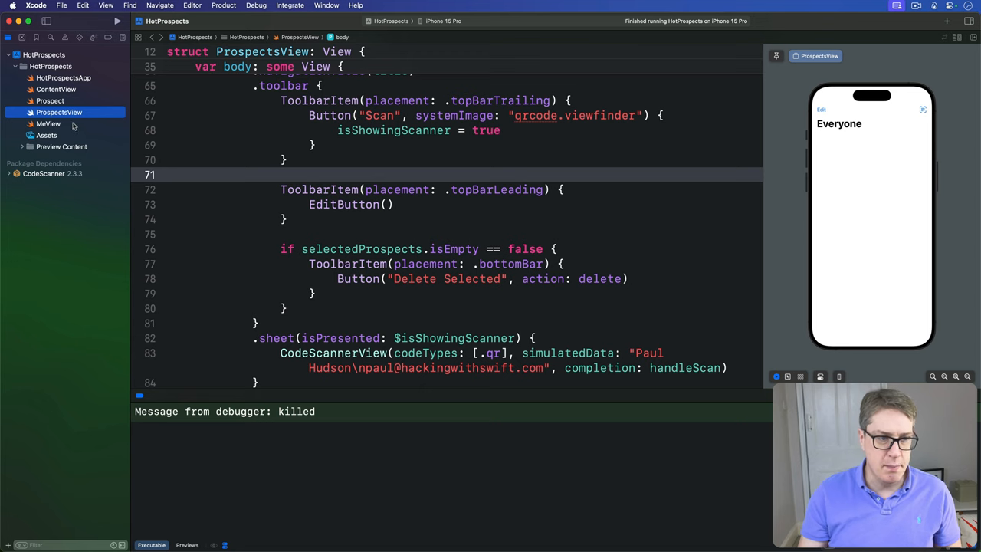
pyautogui.click(48, 124)
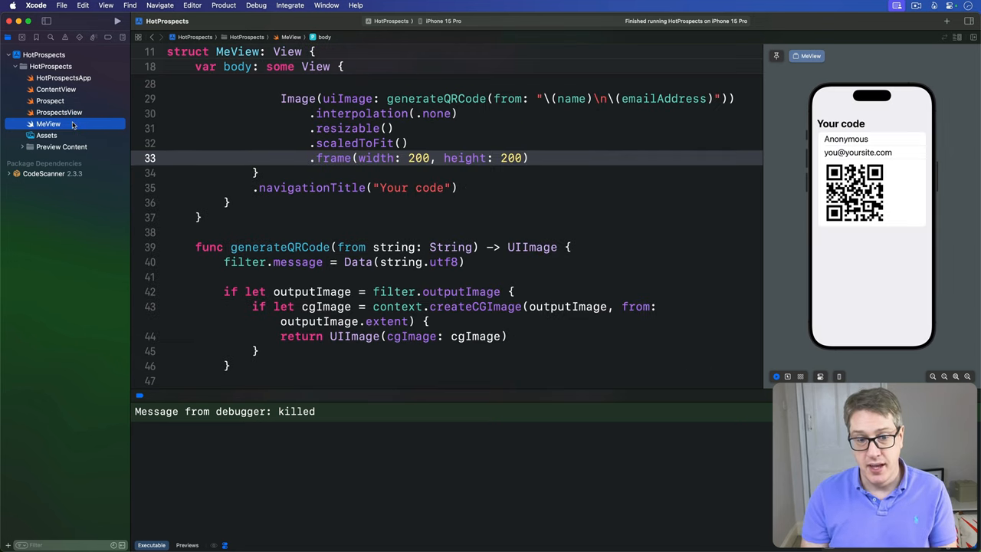
pyautogui.scroll(5, 362, 191)
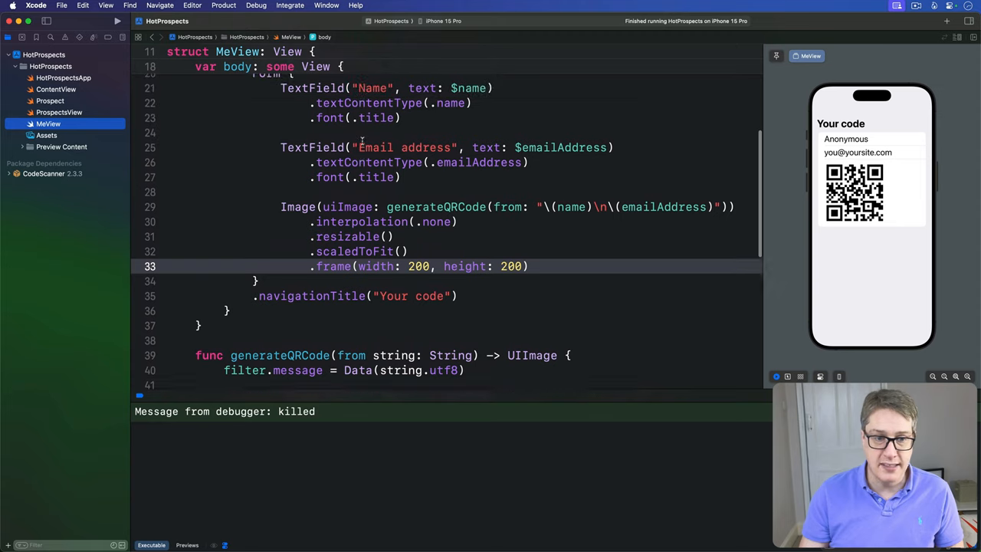
pyautogui.moveTo(280, 246); pyautogui.dragTo(544, 306)
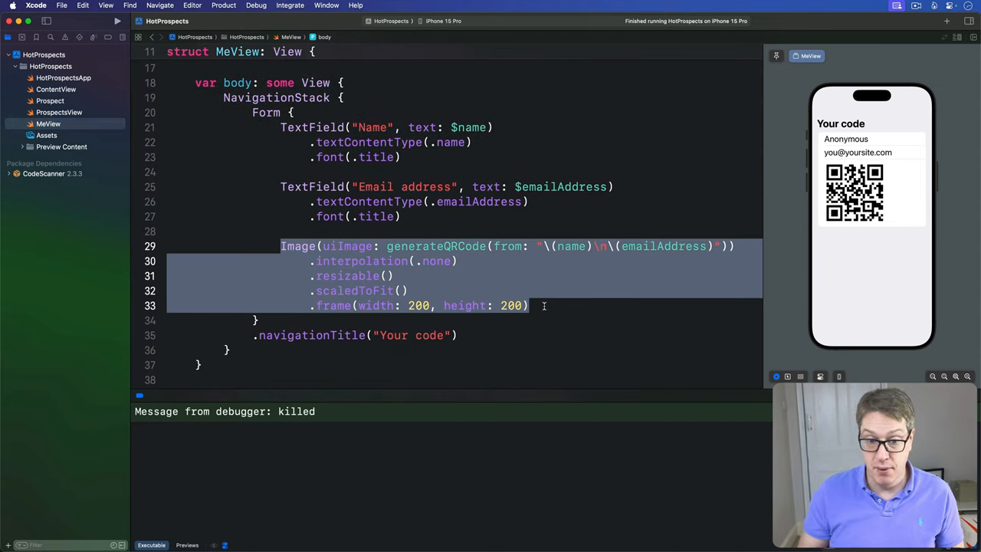
pyautogui.click(544, 306)
pyautogui.press('Return')
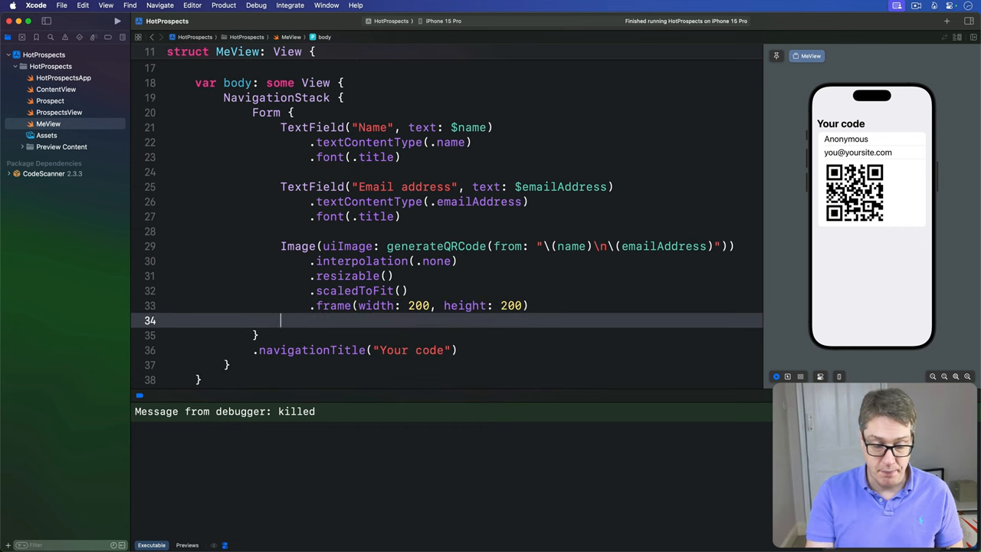
pyautogui.write('conte')
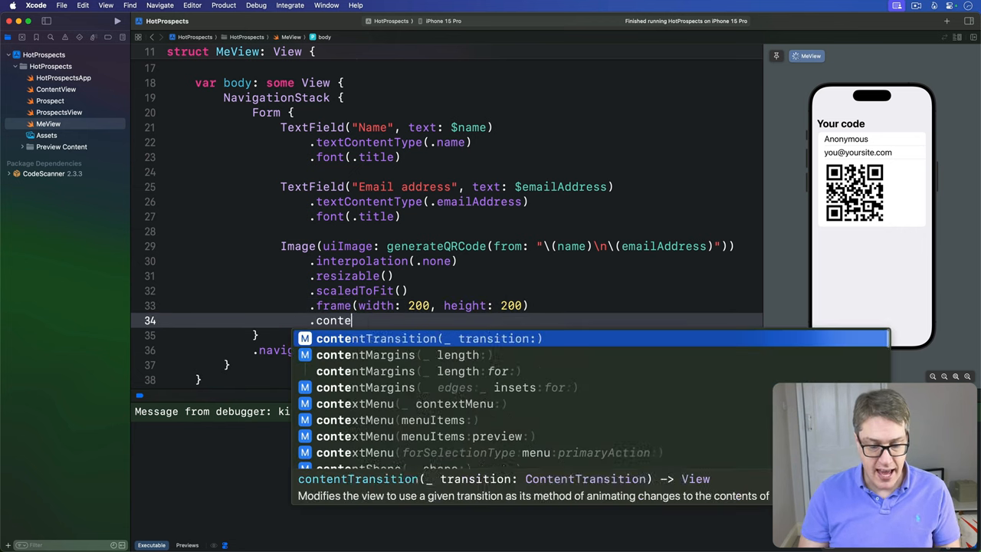
pyautogui.write('xtMenu {')
pyautogui.press('Return')
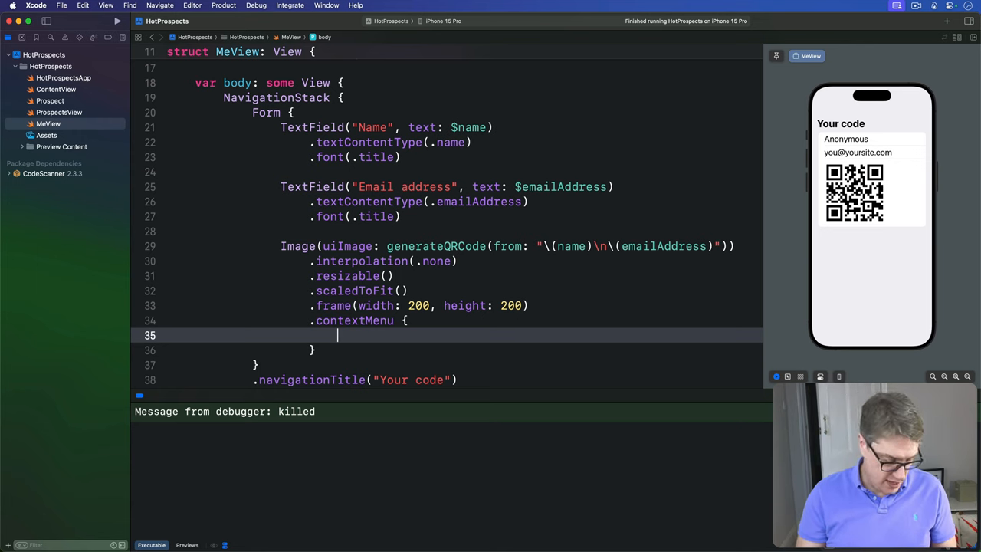
pyautogui.write('age = ')
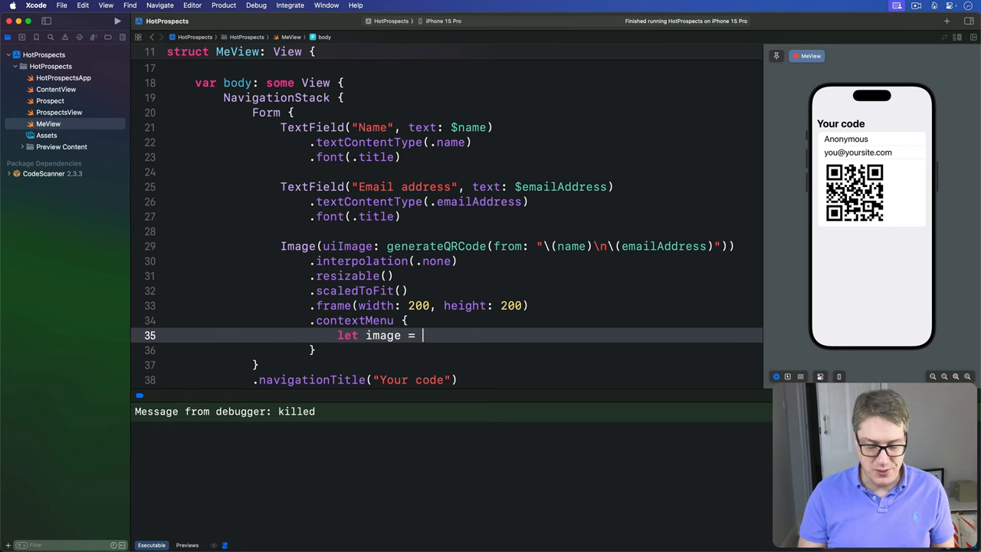
pyautogui.write('gener')
pyautogui.press('Return')
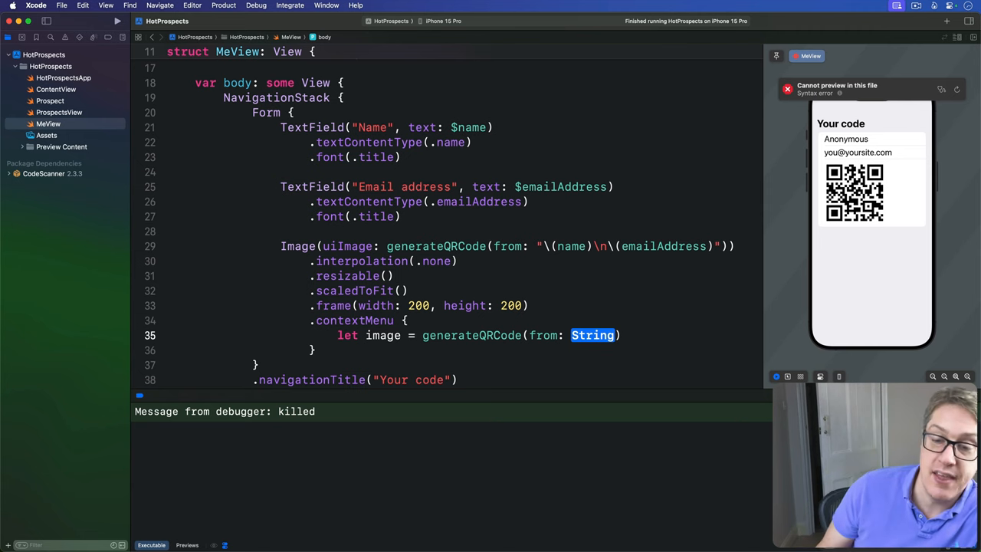
# - Copy the "\(name)\n\(emailAddress)" string from line 29 into the generateQRCode argument
pyautogui.click(544, 246)
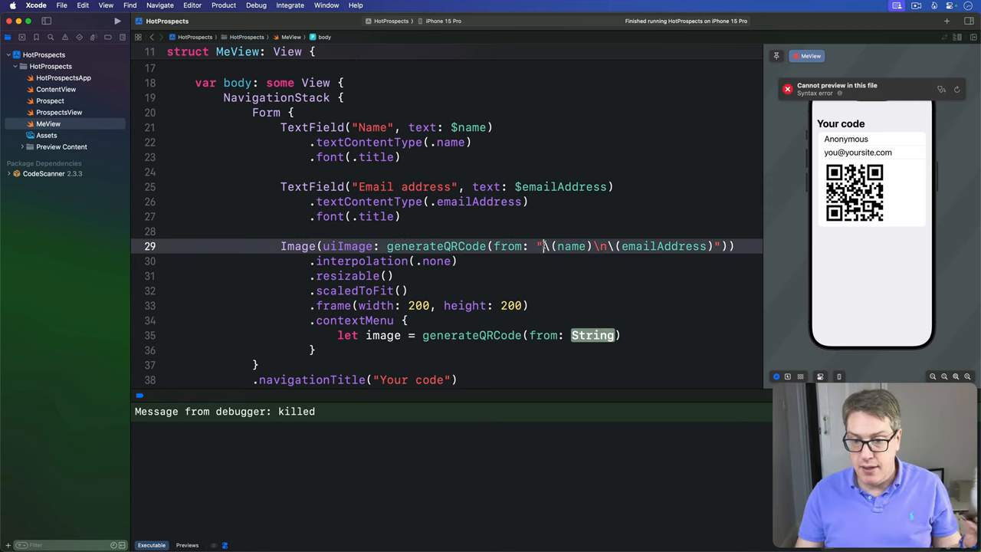
pyautogui.moveTo(544, 246); pyautogui.dragTo(690, 246)
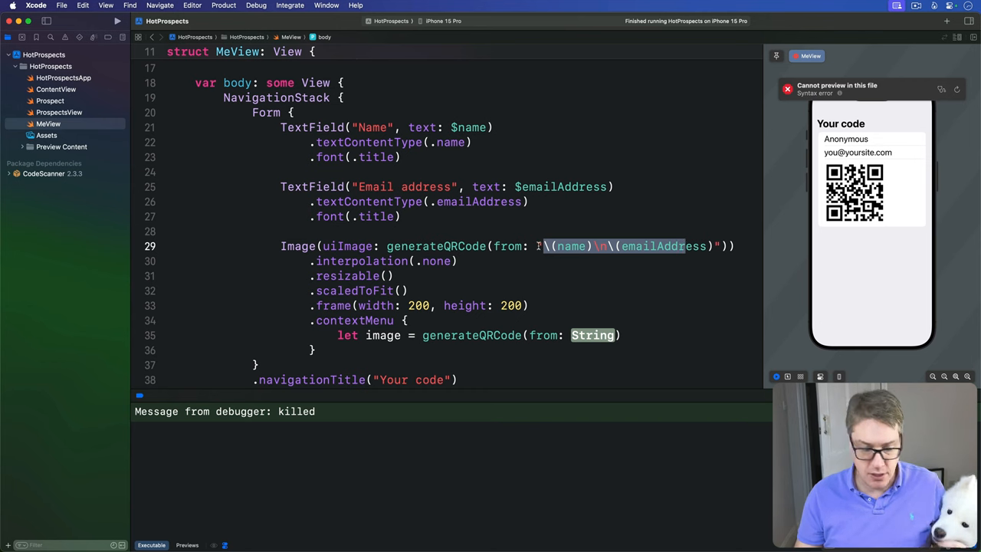
pyautogui.moveTo(539, 246); pyautogui.dragTo(723, 246)
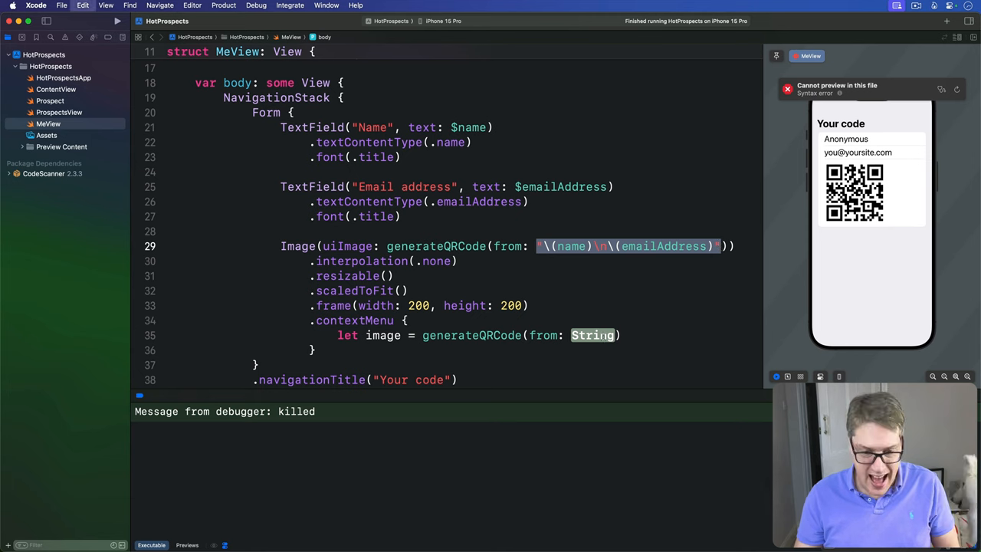
pyautogui.click(592, 335)
pyautogui.write('"\\(name)\\n\\(emailAddress)"')
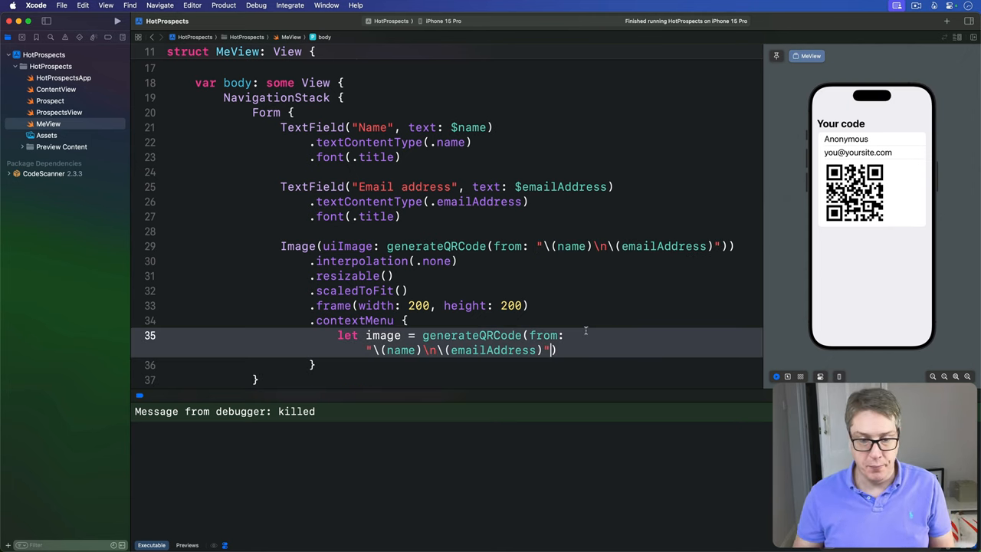
# - Add ShareLink(item: Image(uiImage: image), preview: SharePreview("My QR Code", image: Image(uiImage: image))) and build
pyautogui.press('Return')
pyautogui.press('Return')
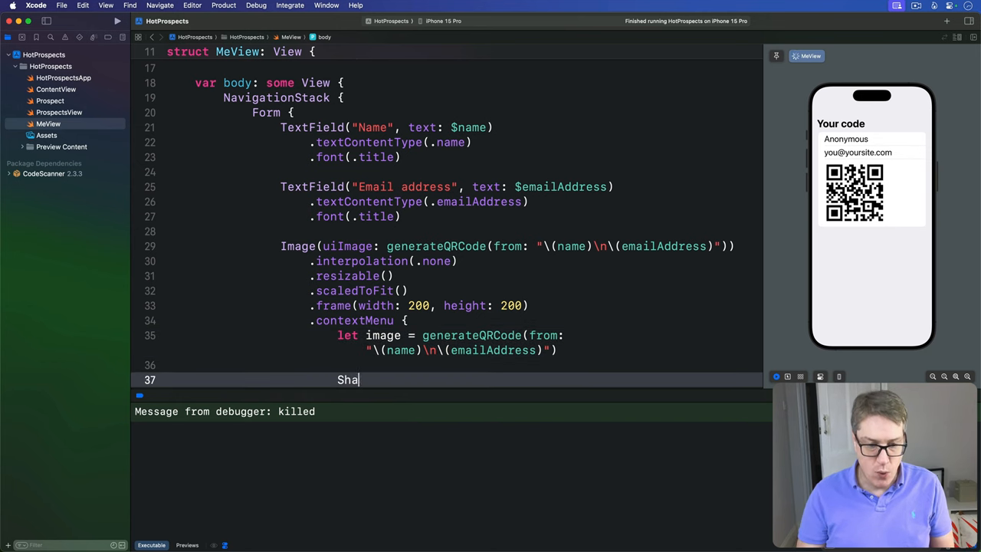
pyautogui.write('reLiknk(item:')
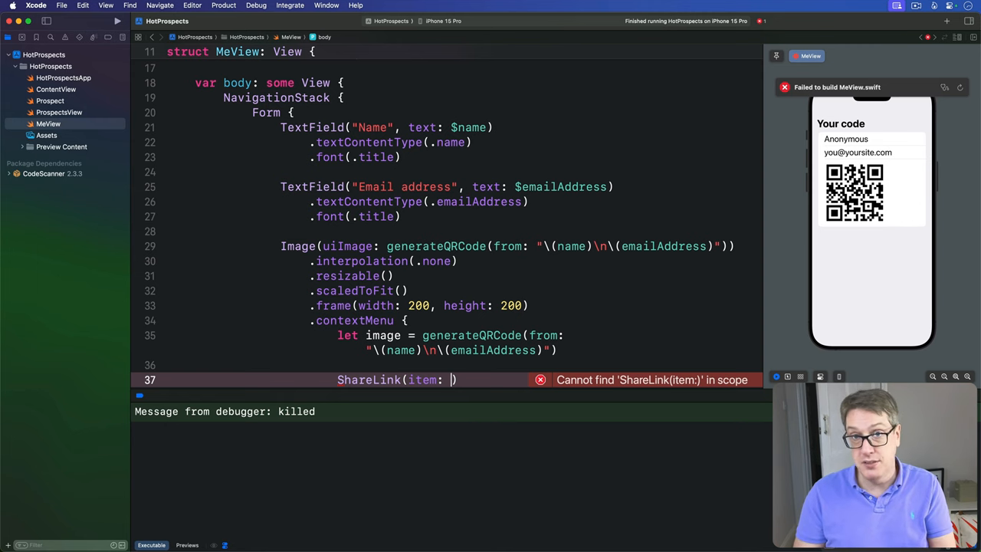
pyautogui.write('Im')
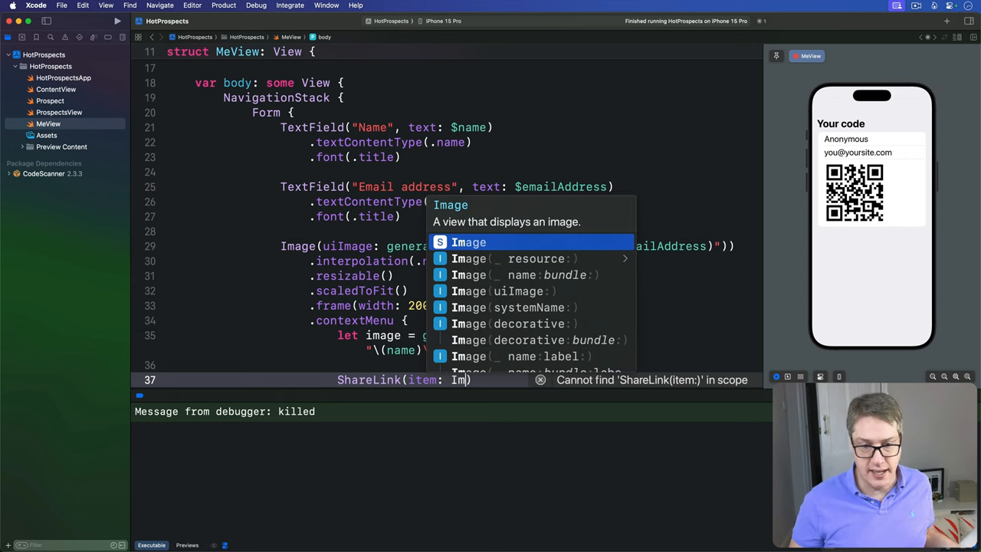
pyautogui.press('Return')
pyautogui.write('(ui')
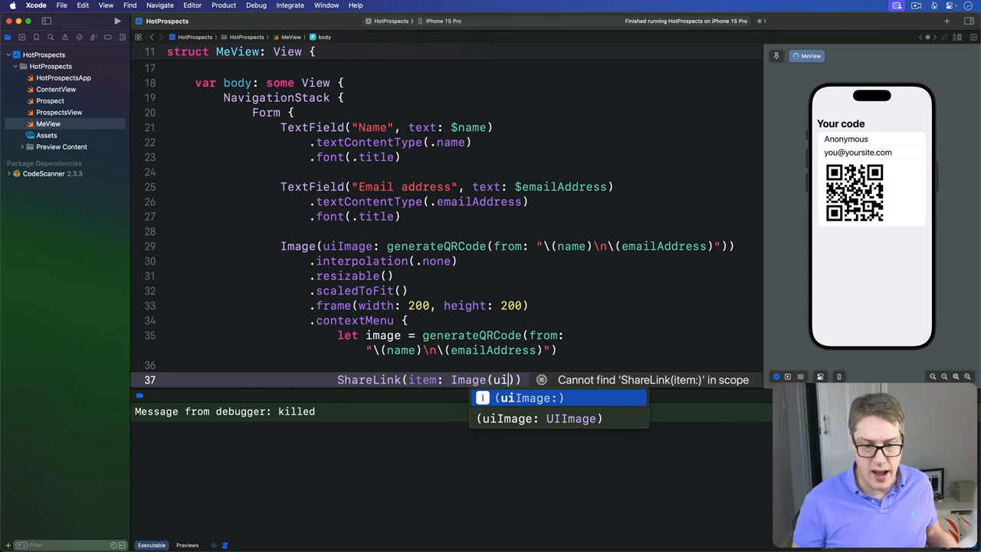
pyautogui.press('Return')
pyautogui.write('image')
pyautogui.press('Return')
pyautogui.write(')')
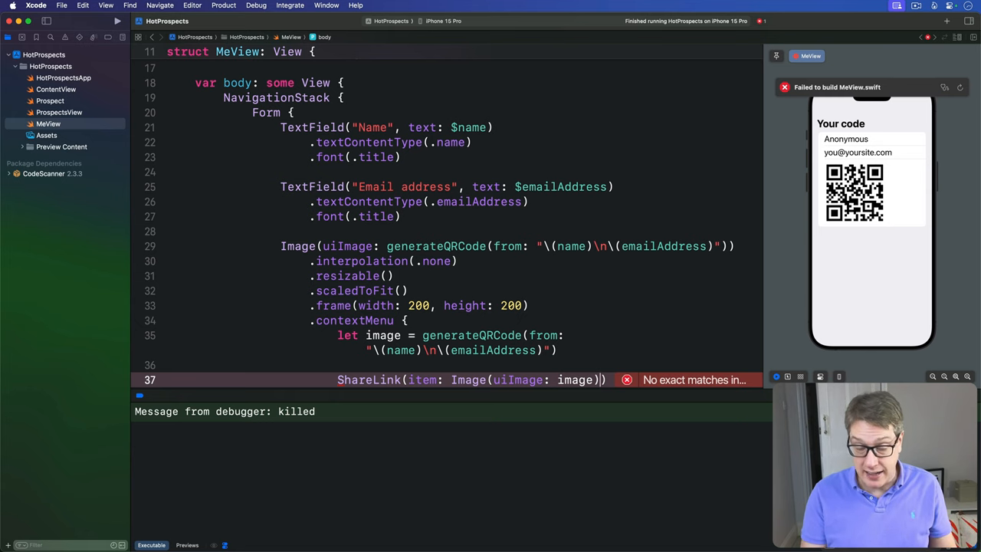
pyautogui.write(', preview: SharePrev')
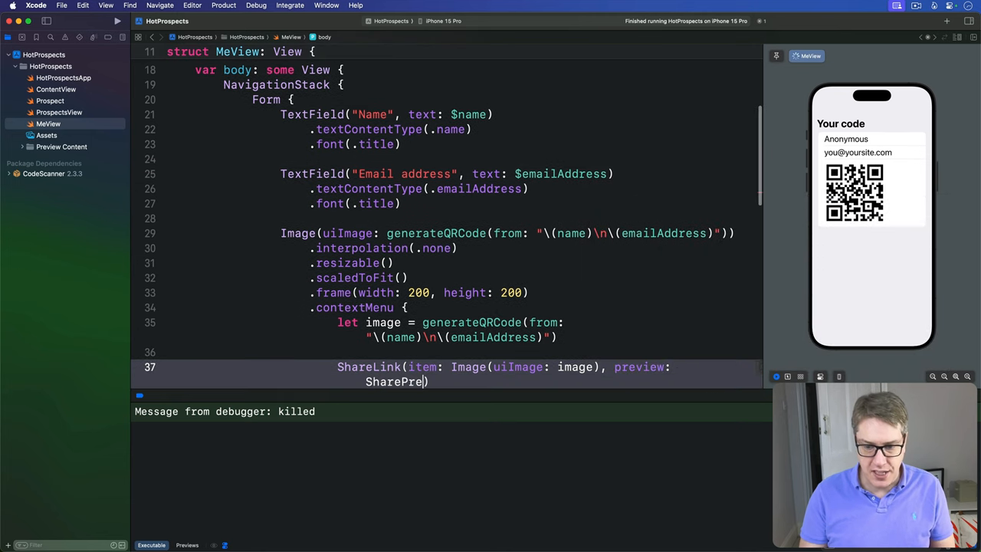
pyautogui.write('iew("My QR Code", ima')
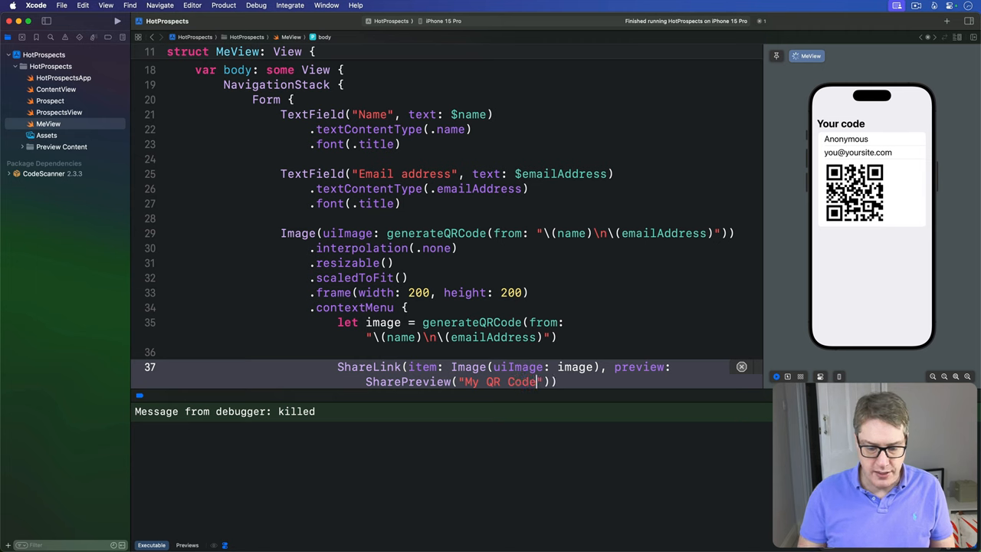
pyautogui.write('ge')
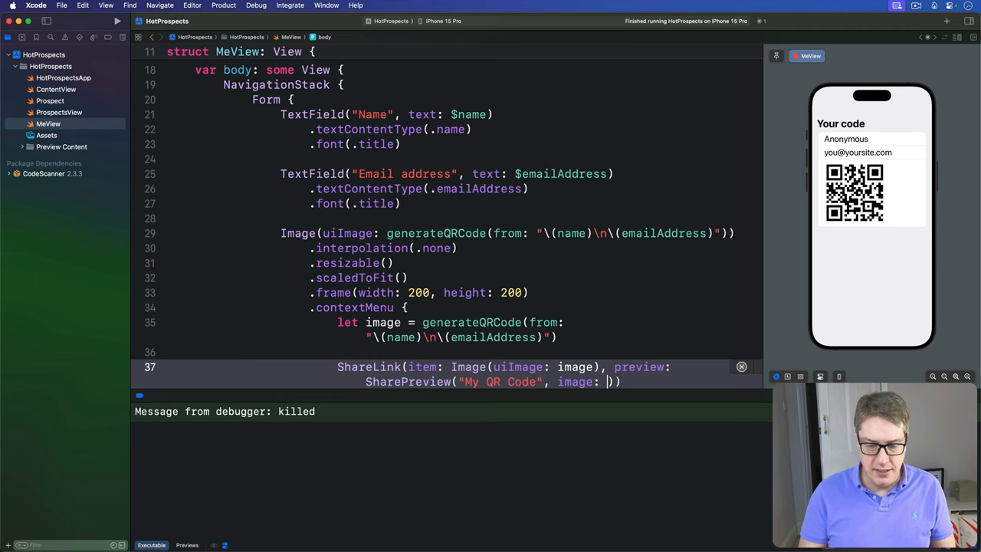
pyautogui.write(': Image(ui')
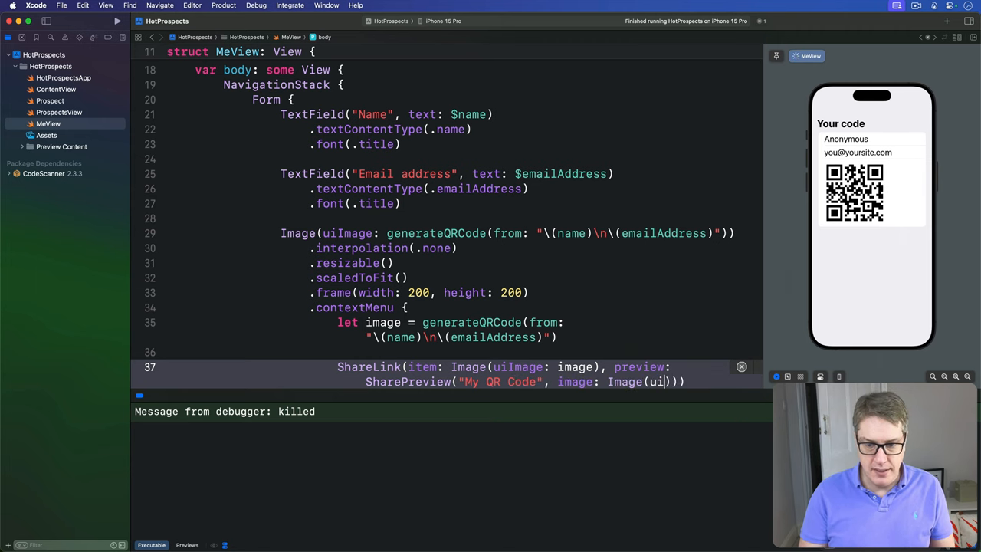
pyautogui.write('Ima')
pyautogui.press('Return')
pyautogui.write('image')
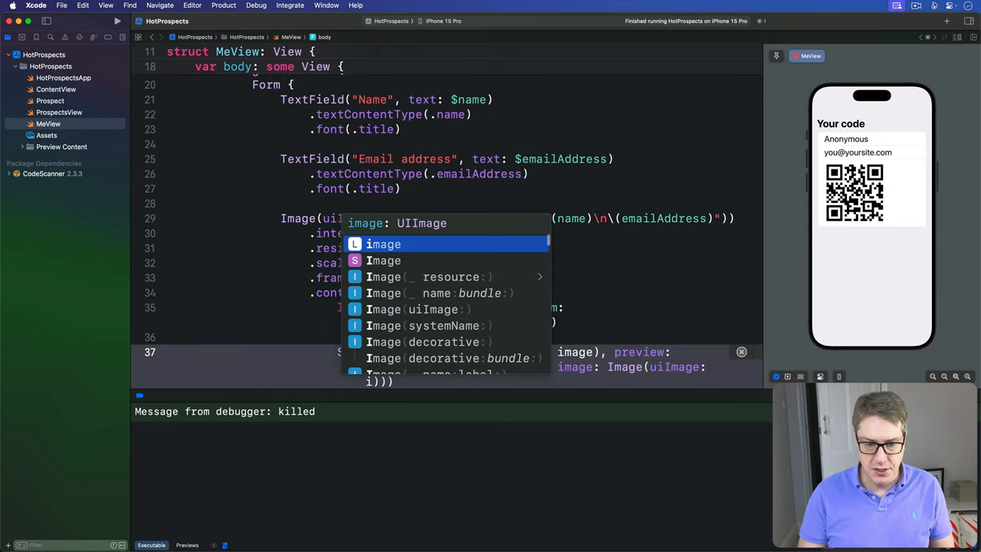
pyautogui.press('Escape')
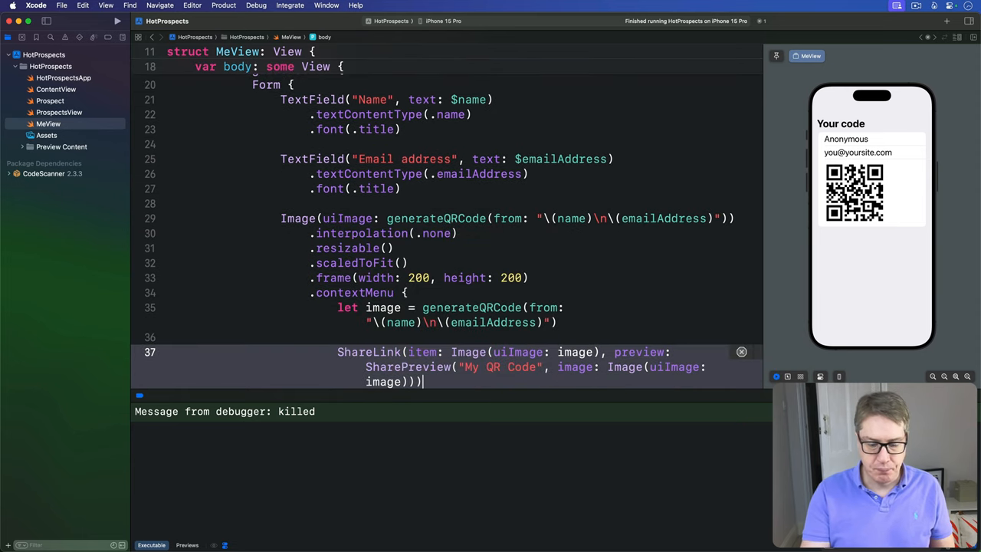
pyautogui.press('super+r')
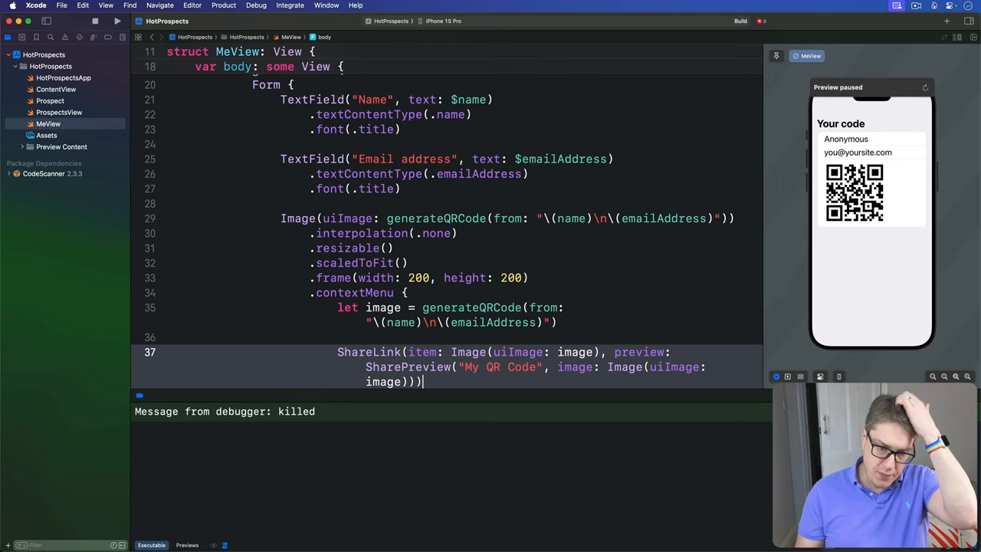
pyautogui.press('Up')
pyautogui.press('Up')
pyautogui.hotkey('shift', 'alt', 'Left')
pyautogui.hotkey('shift', 'End')
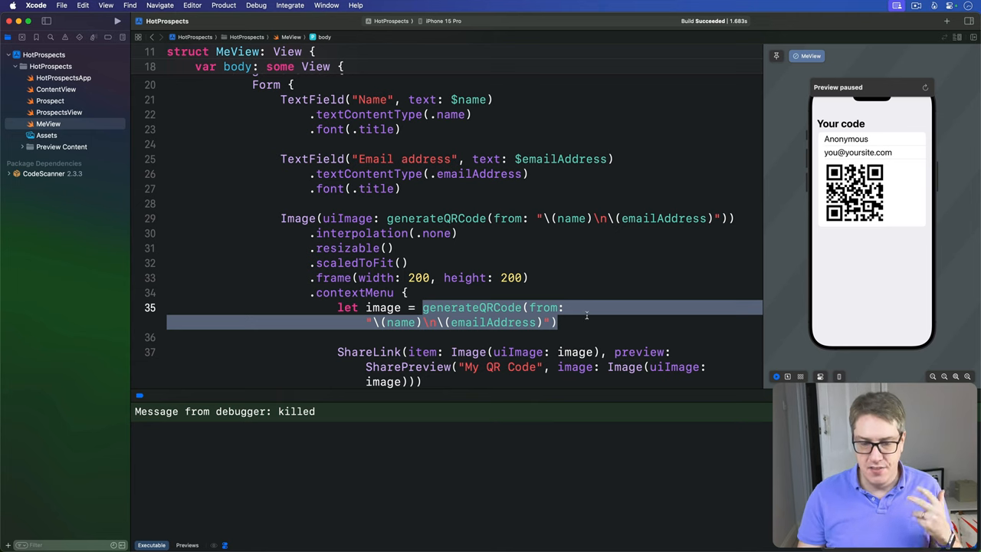
pyautogui.click(427, 220)
pyautogui.doubleClick(426, 220)
pyautogui.doubleClick(438, 308)
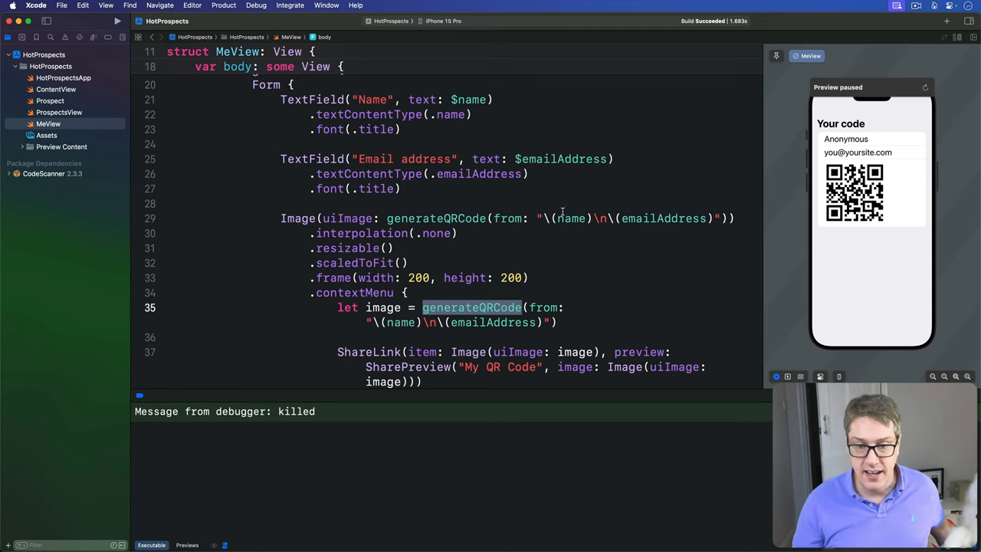
pyautogui.moveTo(537, 218); pyautogui.dragTo(724, 219)
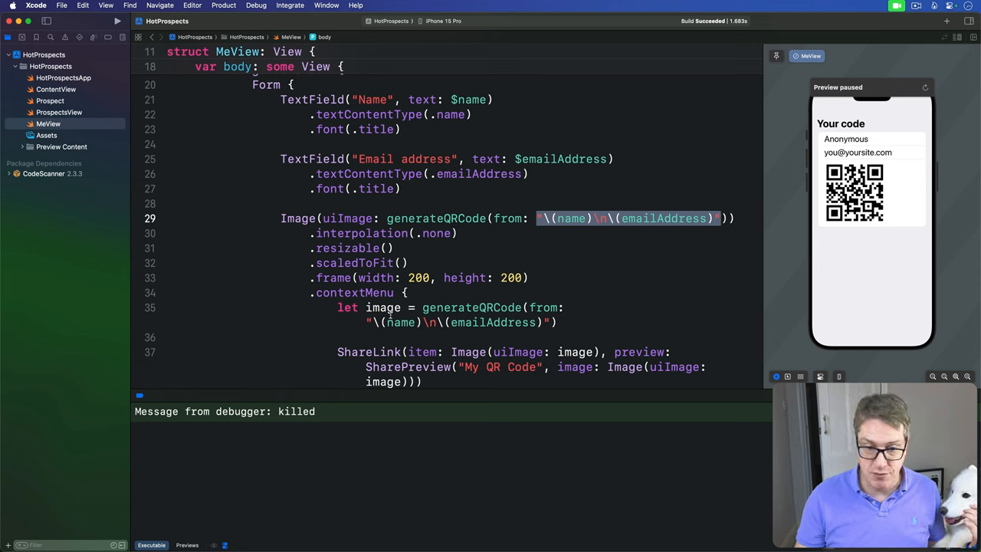
pyautogui.moveTo(367, 322); pyautogui.dragTo(558, 322)
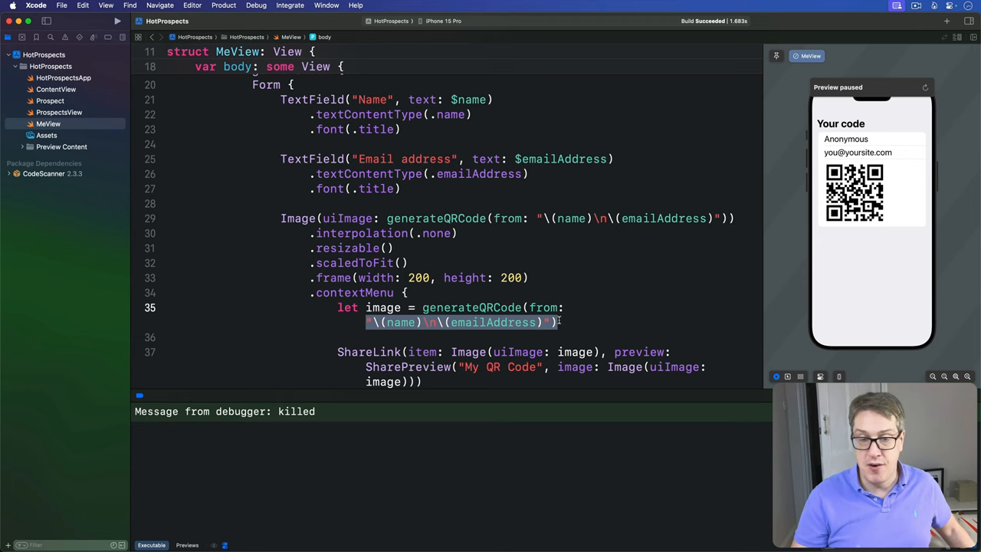
pyautogui.moveTo(540, 218); pyautogui.dragTo(682, 218)
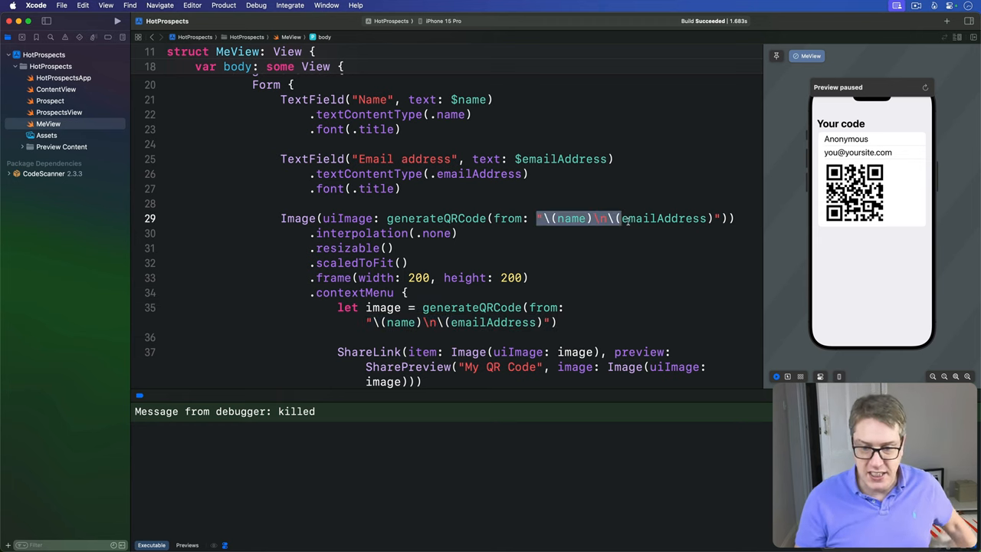
pyautogui.moveTo(466, 307); pyautogui.dragTo(541, 322)
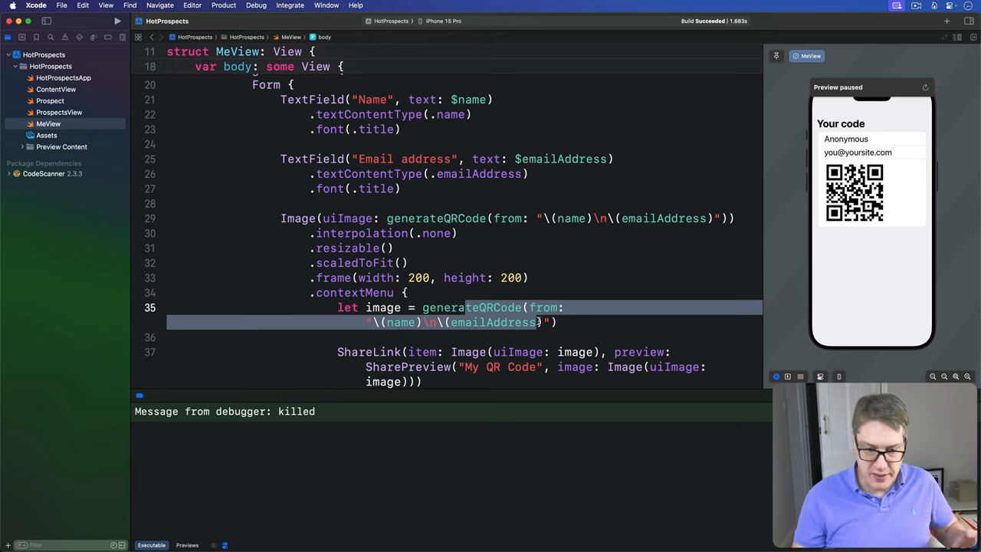
pyautogui.click(518, 277)
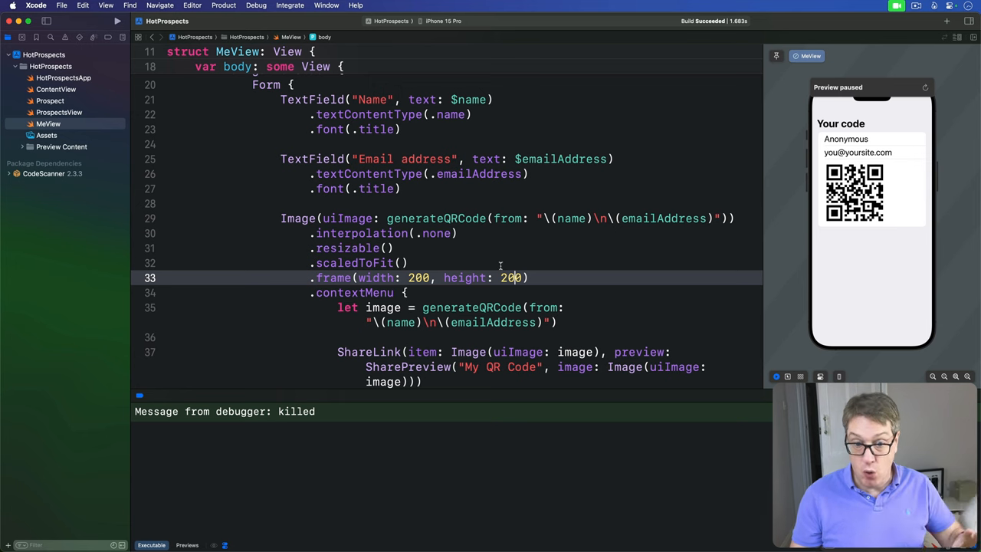
pyautogui.scroll(6, 500, 264)
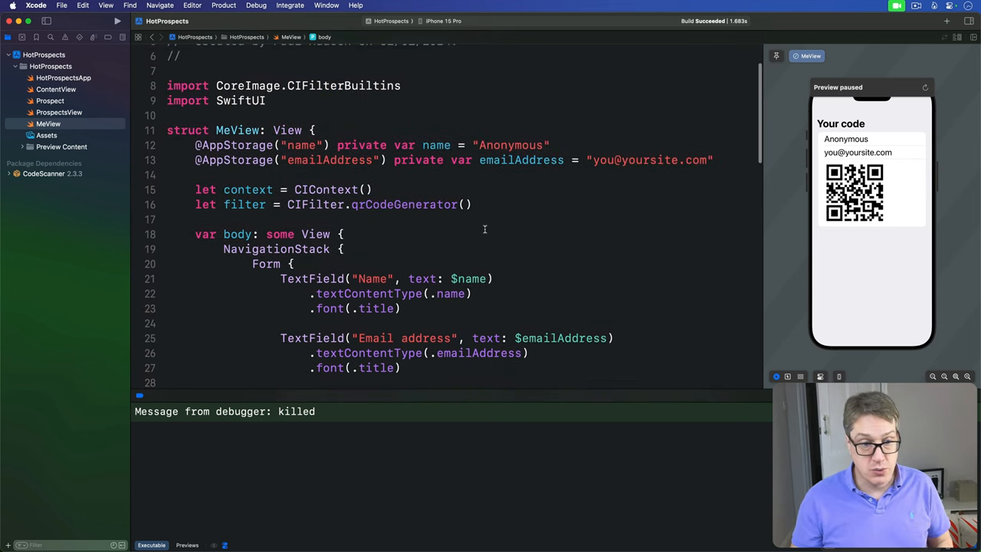
pyautogui.click(509, 160)
pyautogui.press('End')
pyautogui.press('Return')
pyautogui.write('@State private var qrCode = U')
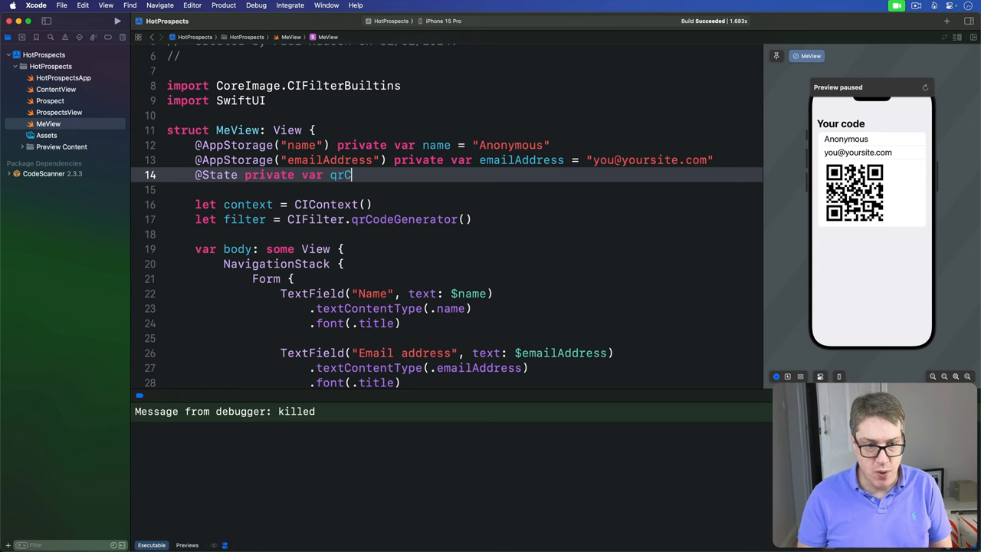
pyautogui.write('IImage()')
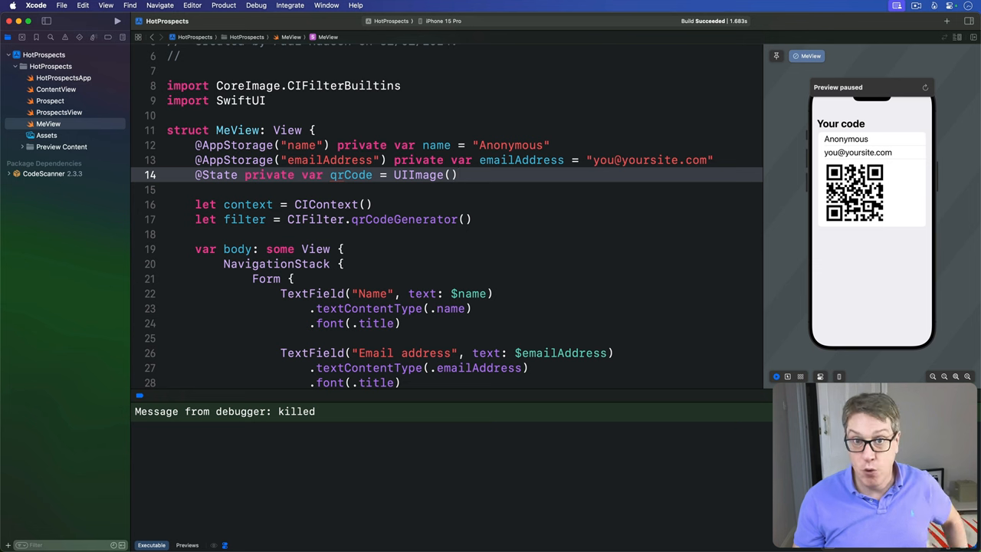
pyautogui.scroll(-10, 420, 255)
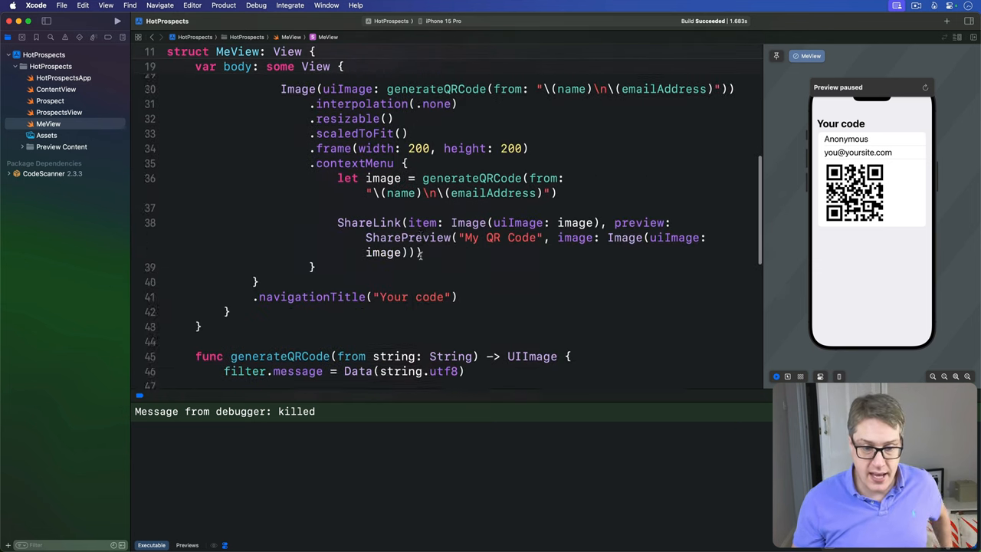
pyautogui.scroll(-10, 420, 255)
pyautogui.scroll(-5, 420, 256)
# - In generateQRCode, assign the image to qrCode and return qrCode on the following line
pyautogui.doubleClick(294, 214)
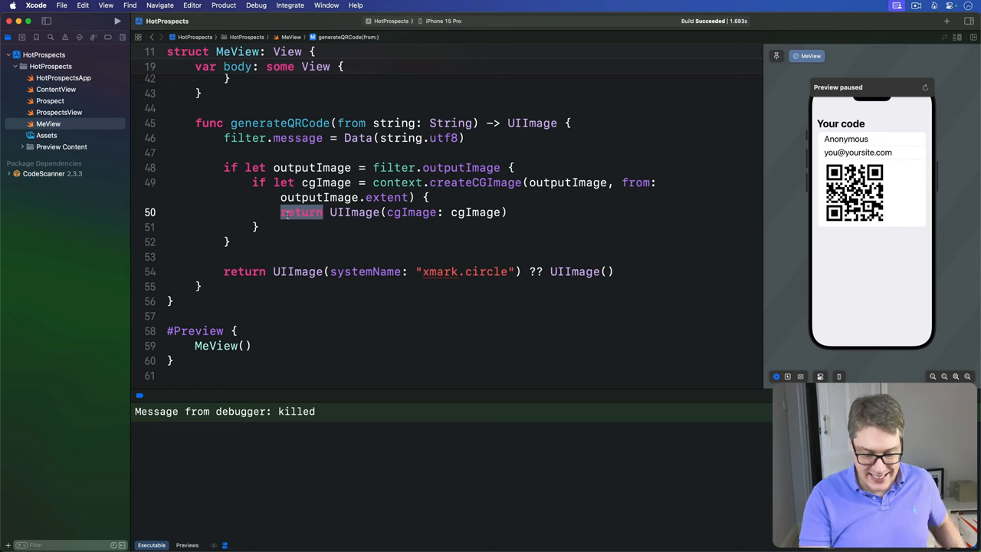
pyautogui.write('qrCode =')
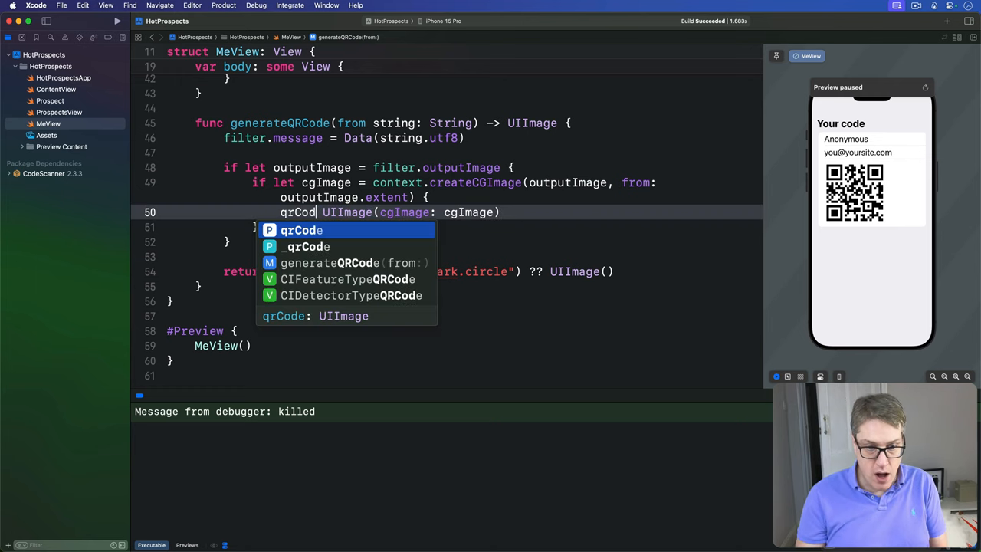
pyautogui.press('super+Right')
pyautogui.press('Return')
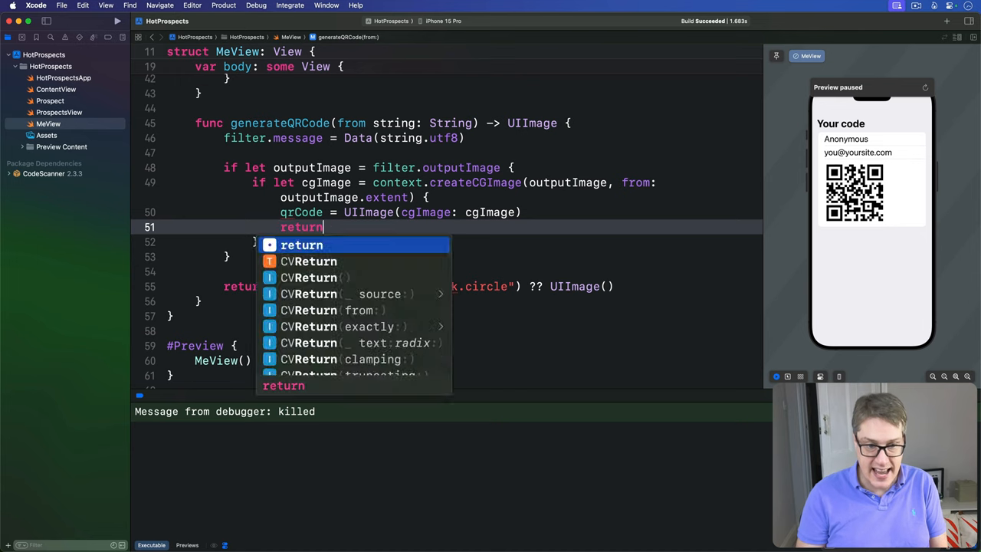
pyautogui.write('qr')
pyautogui.press('Return')
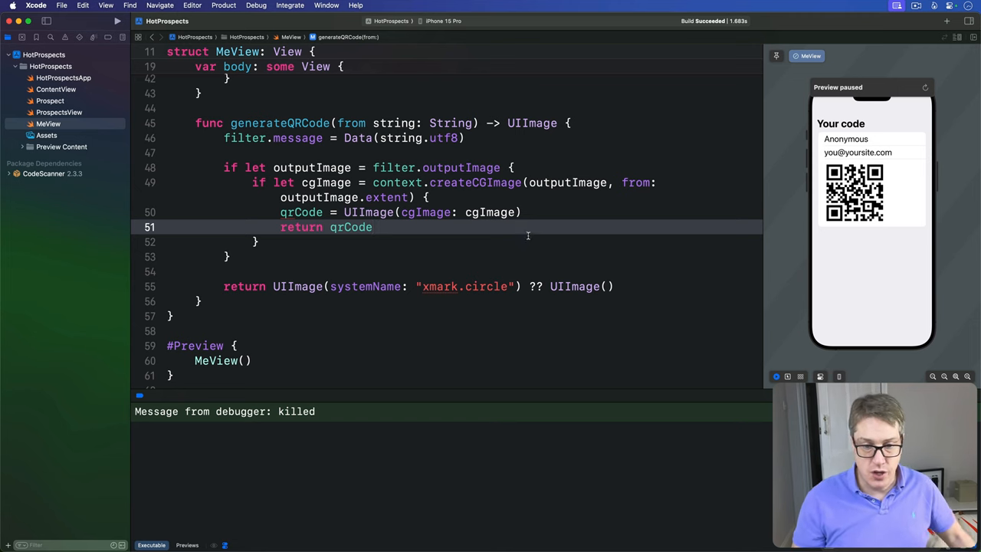
pyautogui.scroll(5, 530, 238)
pyautogui.scroll(5, 529, 238)
pyautogui.scroll(3, 525, 253)
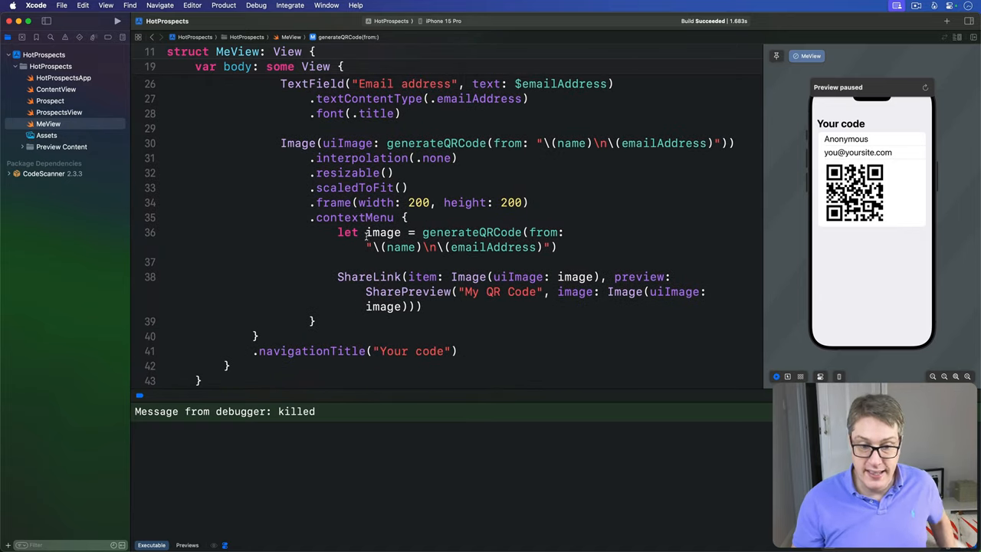
# - Delete the let image lines and use qrCode for the ShareLink's item and preview images
pyautogui.moveTo(339, 232); pyautogui.dragTo(594, 246)
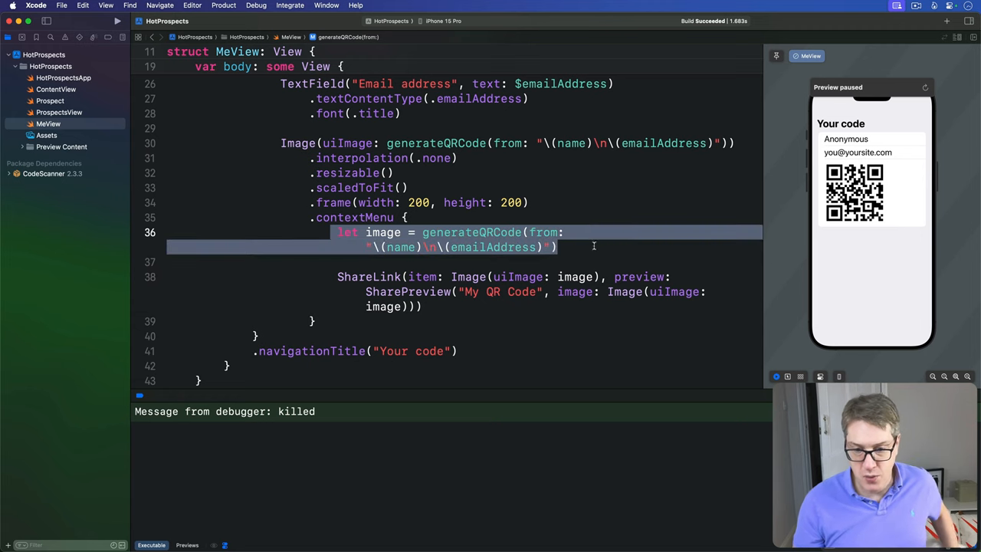
pyautogui.press('BackSpace')
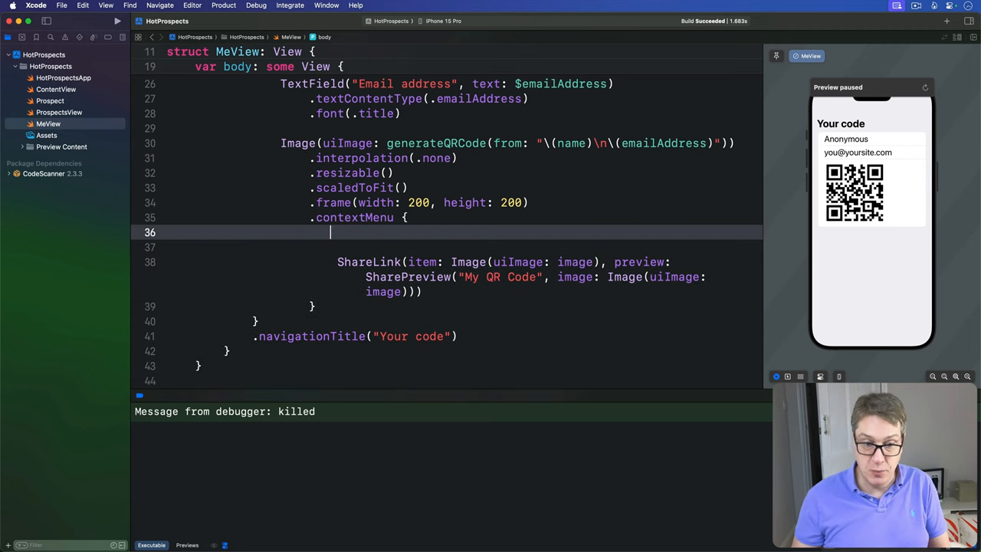
pyautogui.press('BackSpace')
pyautogui.press('BackSpace')
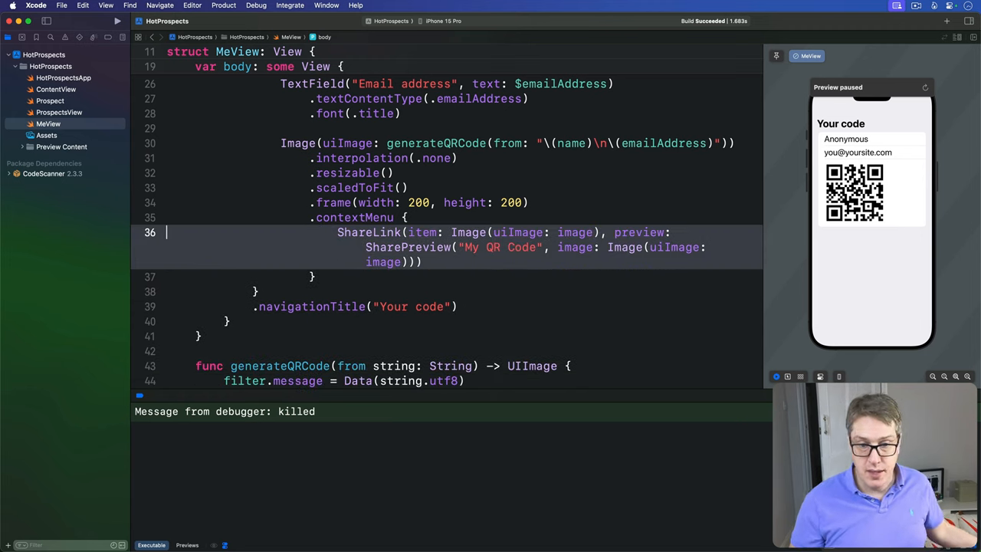
pyautogui.doubleClick(572, 232)
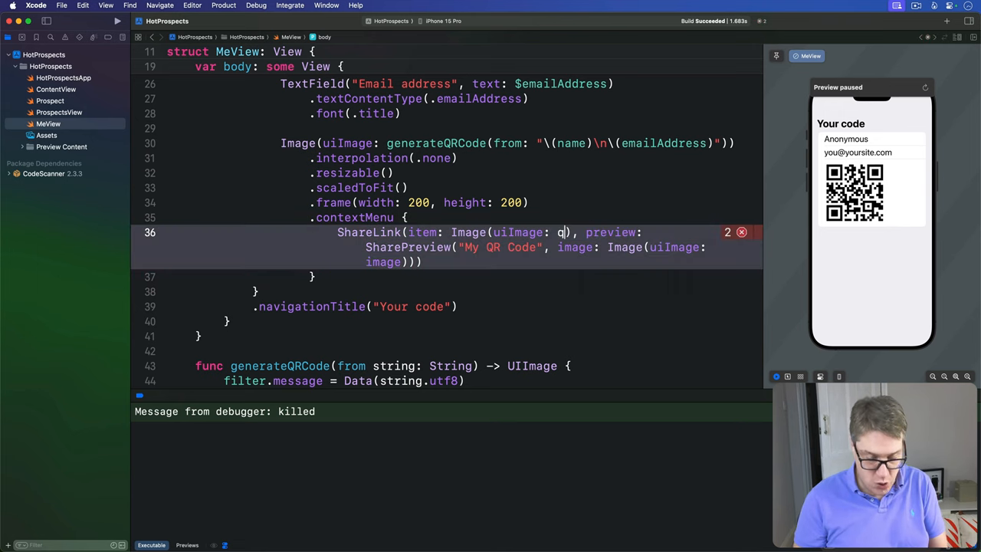
pyautogui.write('qrCodwe')
pyautogui.press('BackSpace')
pyautogui.press('BackSpace')
pyautogui.press('Return')
pyautogui.doubleClick(388, 262)
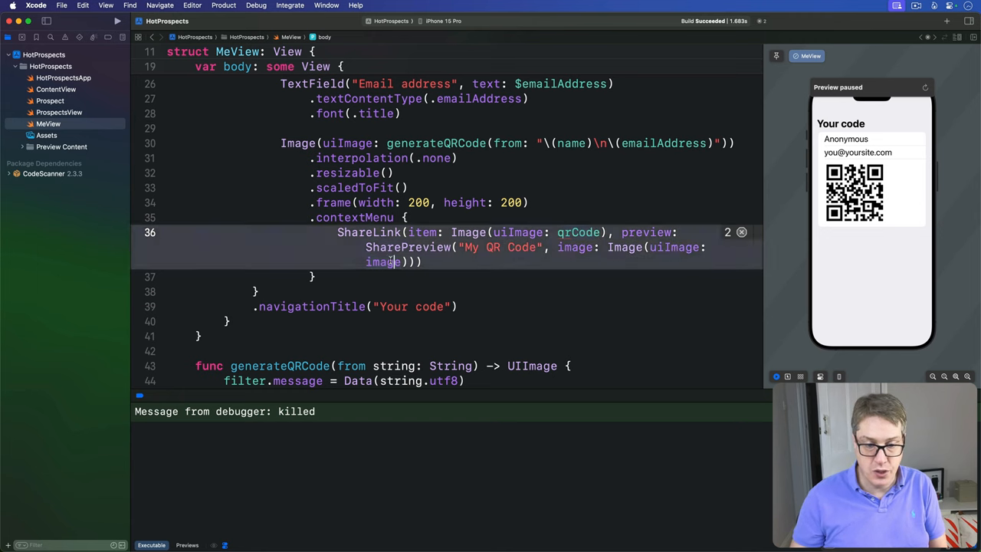
pyautogui.write('qrCode')
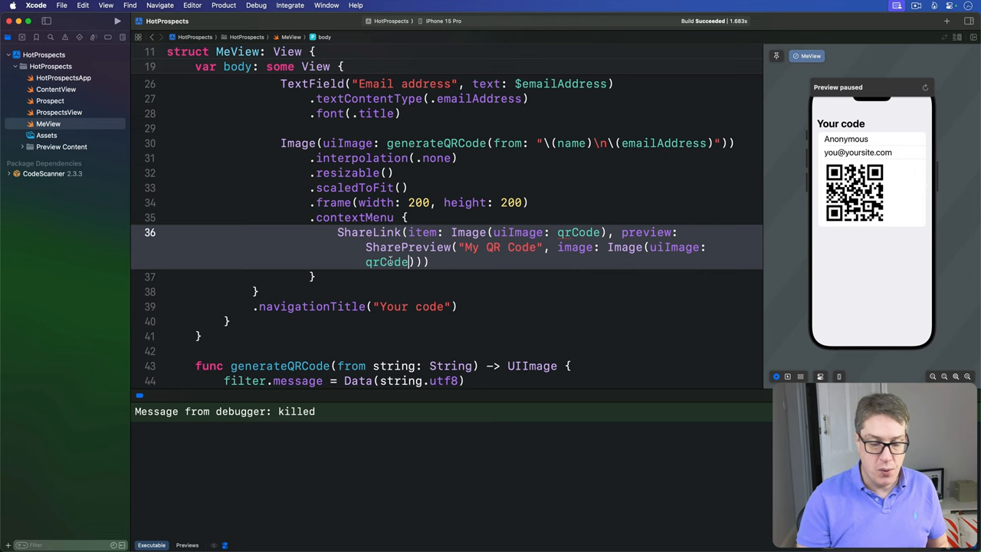
# - In the HotProspects target's Info properties, add a Privacy - Photo Library Additions Usage Description row
pyautogui.click(23, 57)
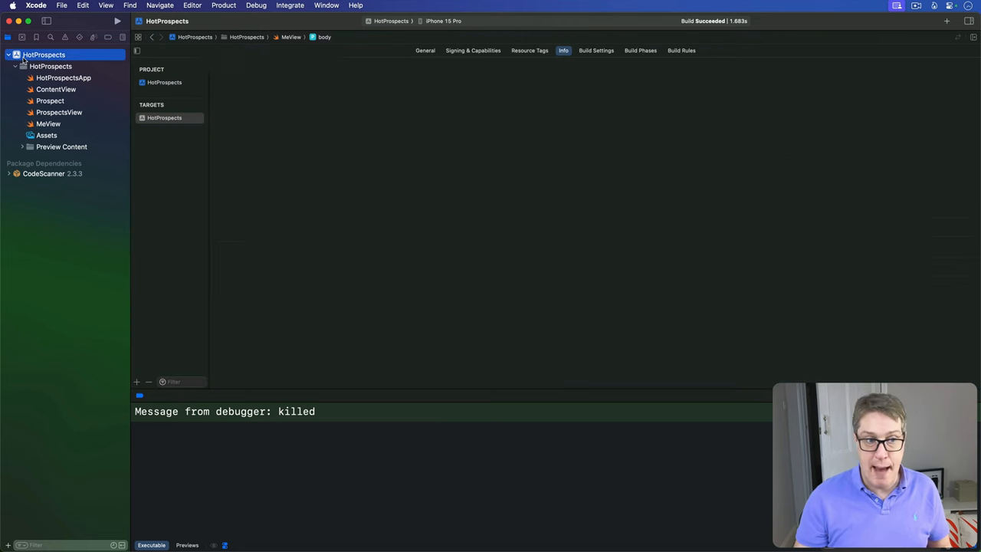
pyautogui.click(164, 120)
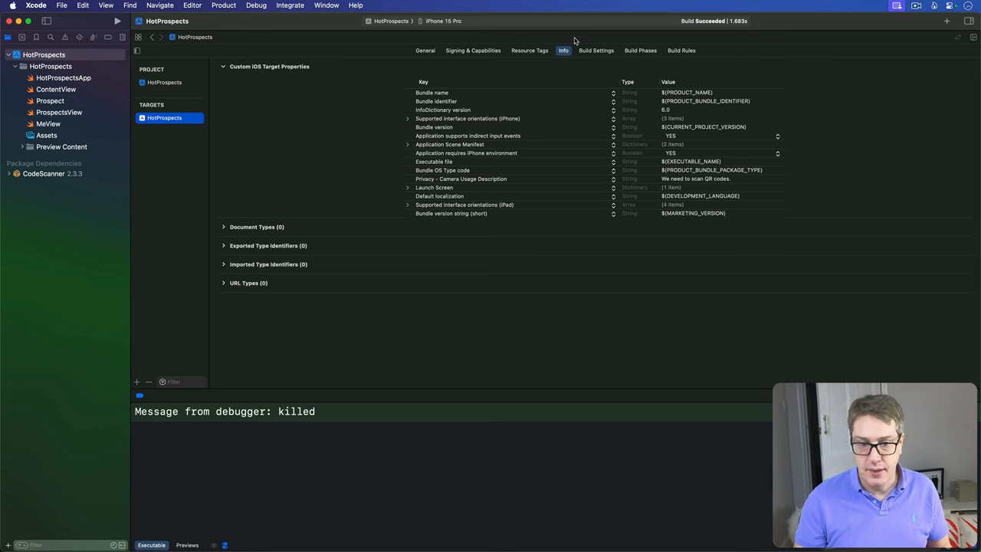
pyautogui.click(511, 183)
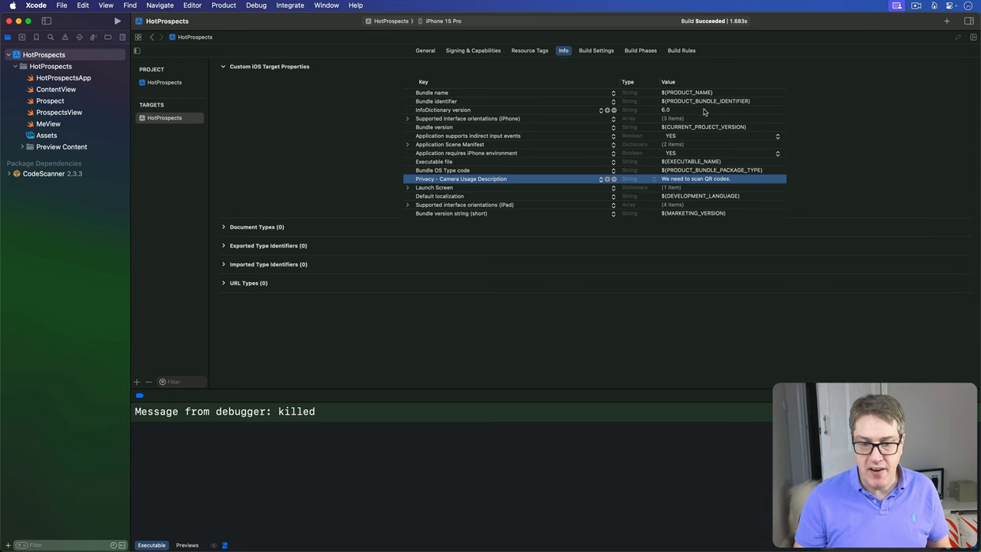
pyautogui.rightClick(528, 179)
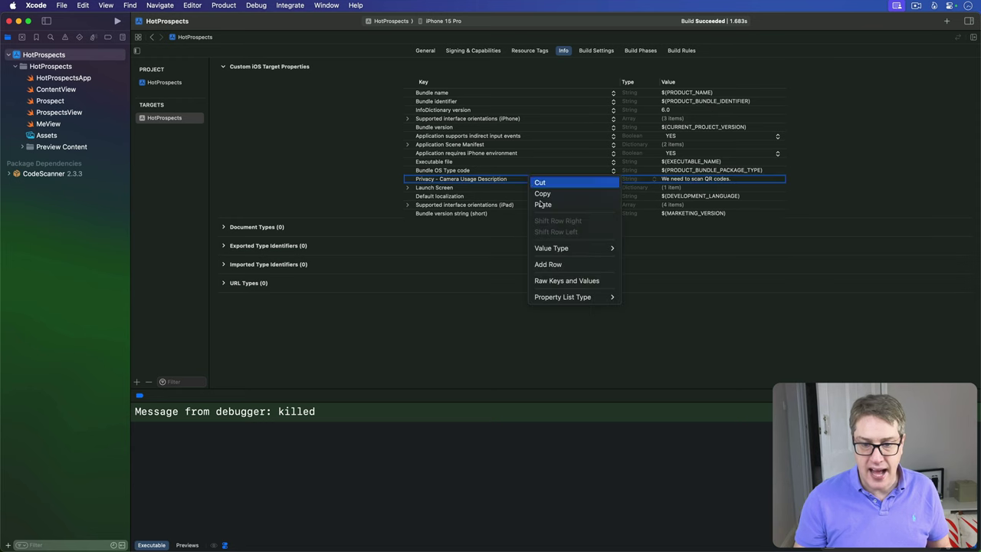
pyautogui.click(545, 265)
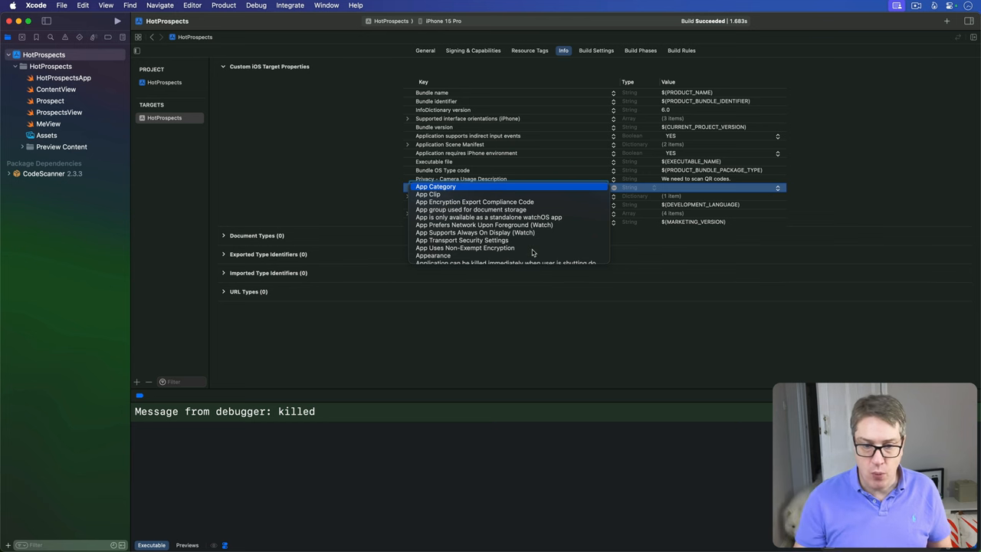
pyautogui.scroll(-10, 537, 253)
pyautogui.scroll(-10, 537, 253)
pyautogui.scroll(-10, 533, 252)
pyautogui.scroll(5, 533, 252)
pyautogui.scroll(5, 532, 252)
pyautogui.scroll(5, 533, 252)
pyautogui.scroll(3, 534, 253)
pyautogui.scroll(2, 533, 252)
pyautogui.scroll(1, 505, 245)
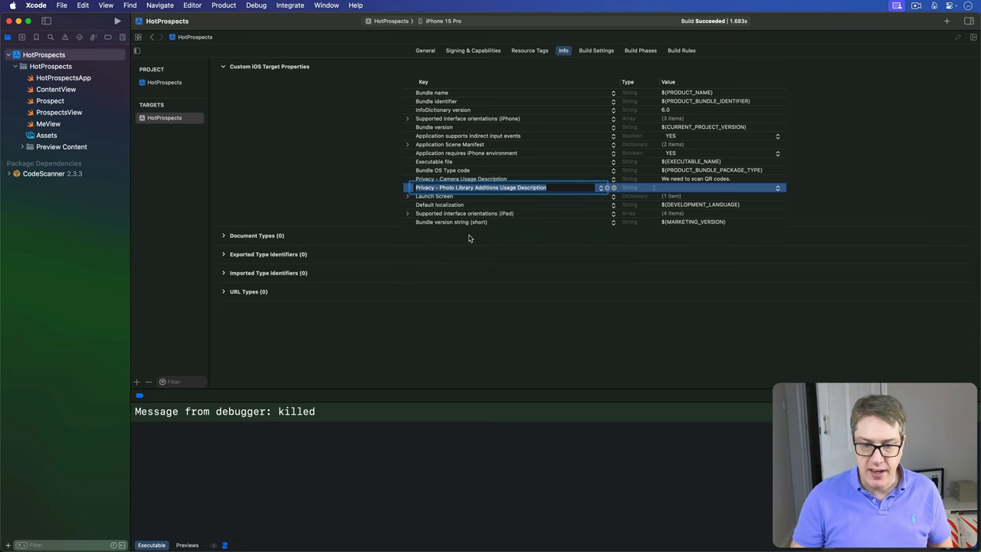
pyautogui.click(470, 235)
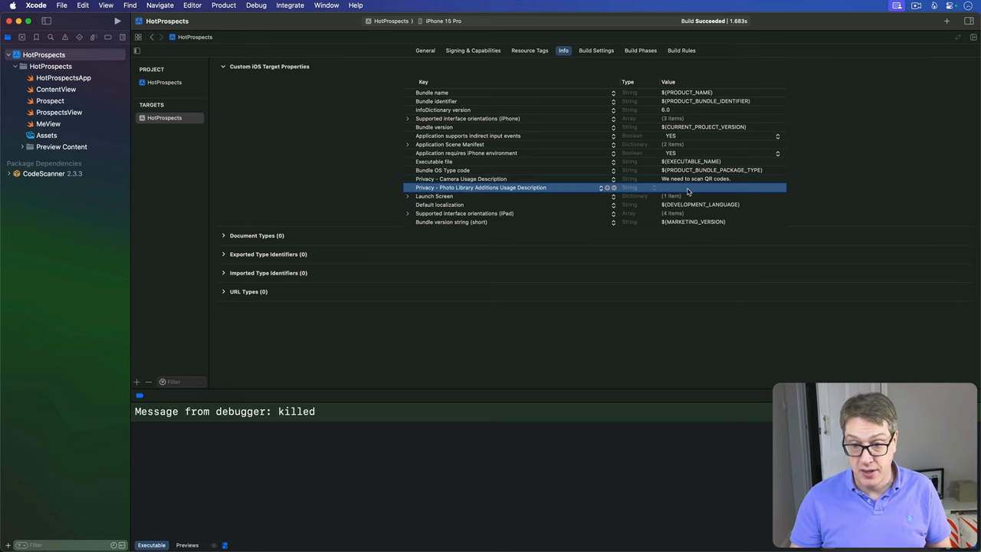
# - Set its value to "We want to save your QR code." and build and run the app
pyautogui.doubleClick(688, 191)
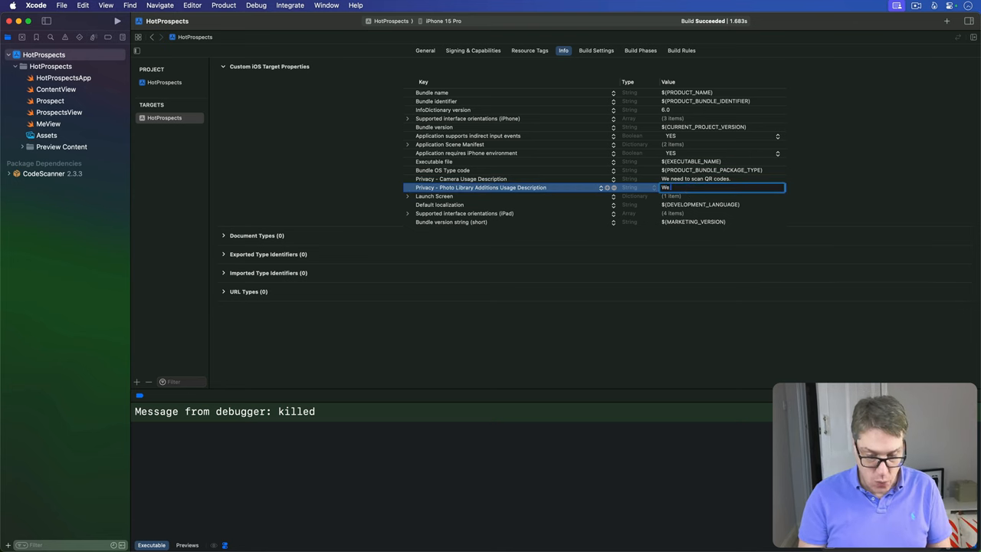
pyautogui.write('o save your QR code.')
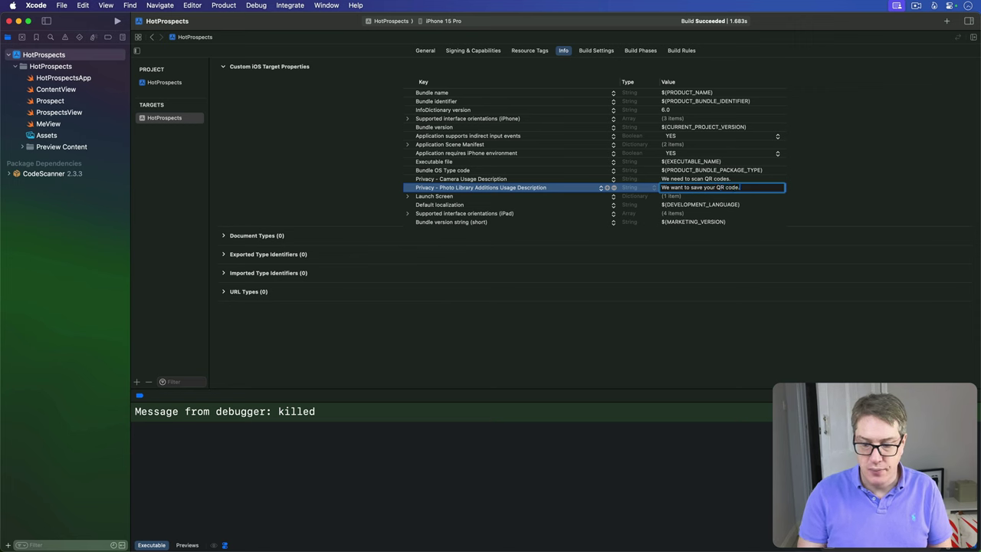
pyautogui.press('Tab')
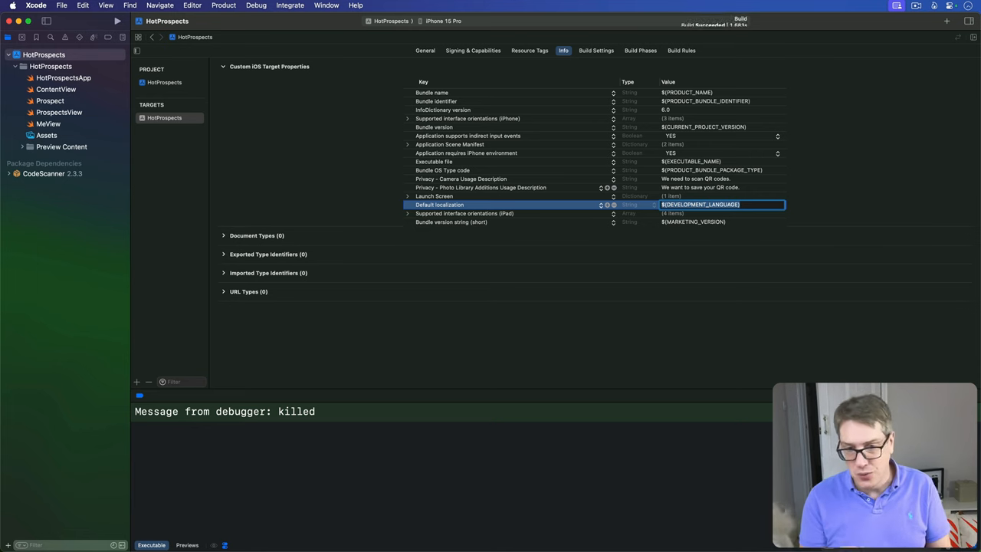
pyautogui.press('super+r')
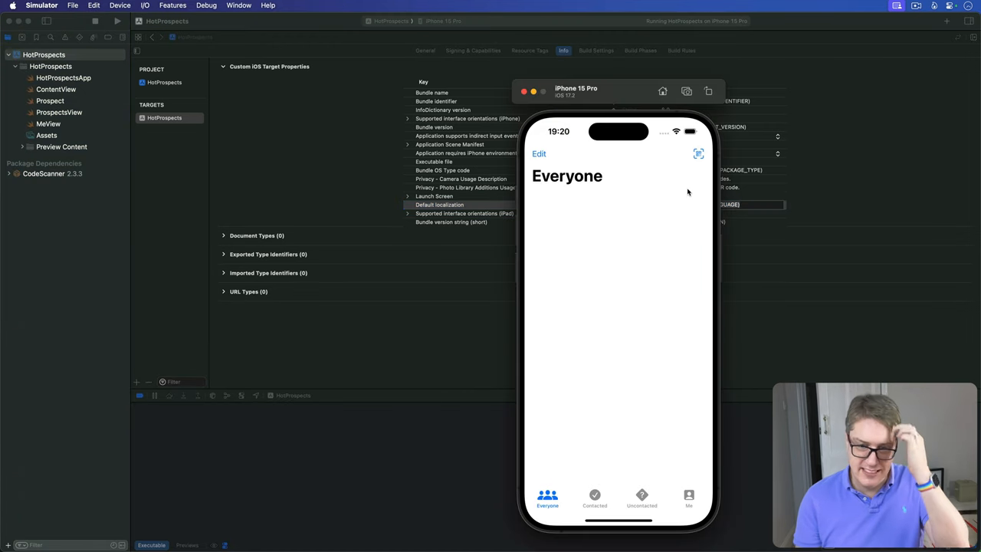
# - Tap the Me tab to show the Your code screen in Simulator, then return to Xcode
pyautogui.click(689, 497)
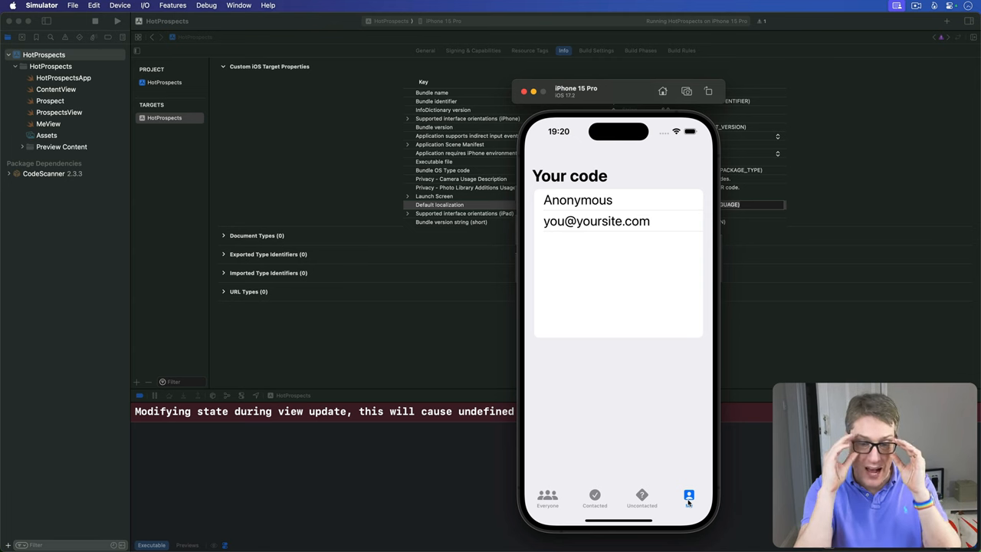
pyautogui.click(469, 517)
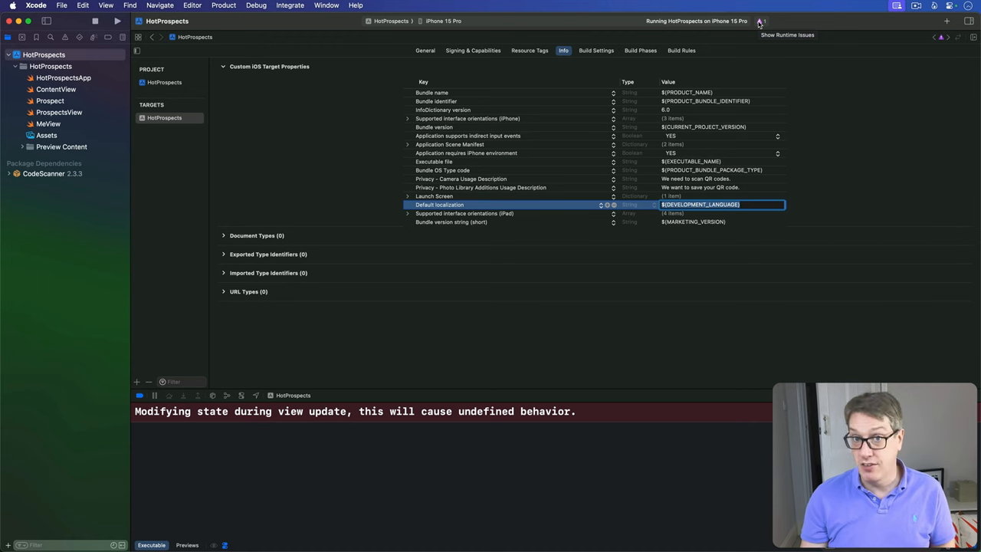
# - Jump from the runtime issues list to the qrCode assignment on line 48 flagged by the warning
pyautogui.click(760, 21)
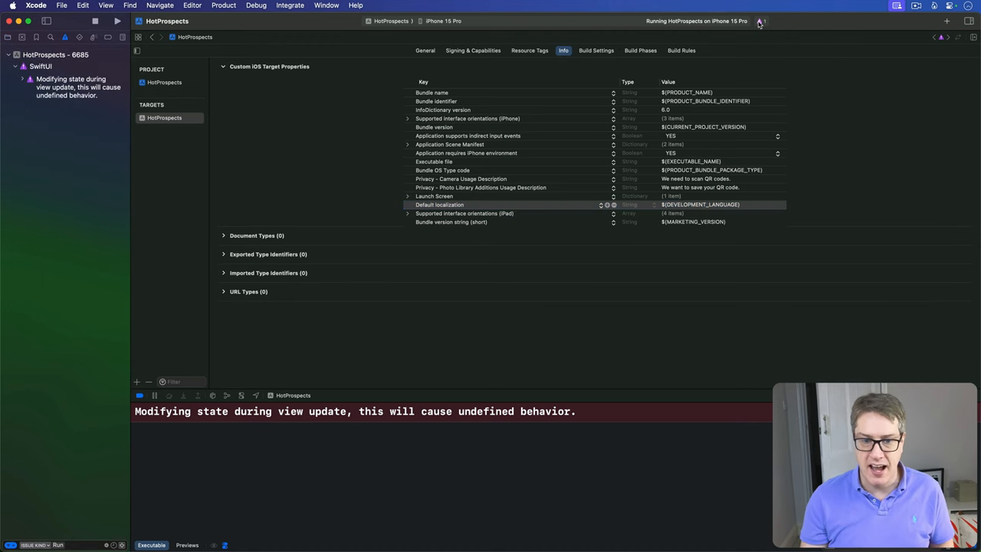
pyautogui.click(102, 86)
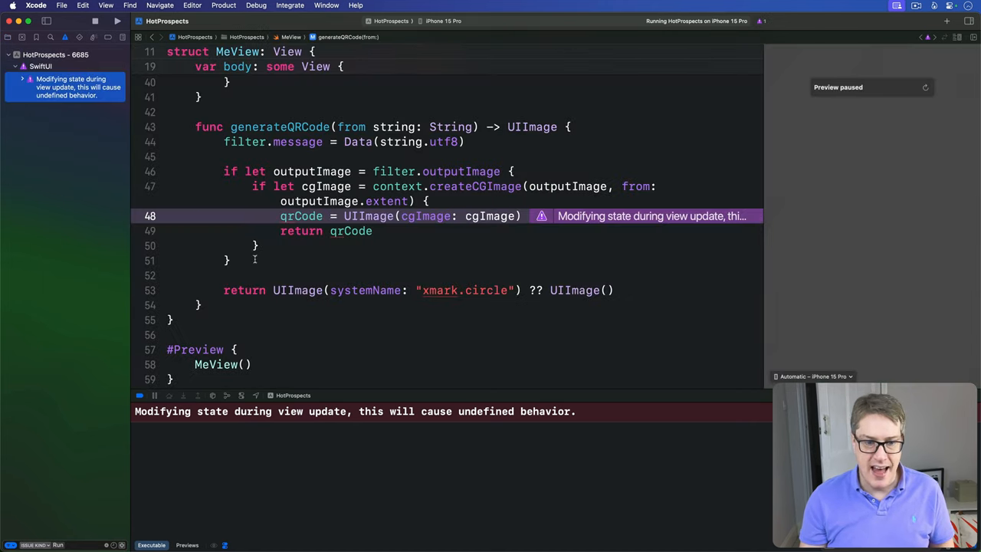
pyautogui.tripleClick(397, 216)
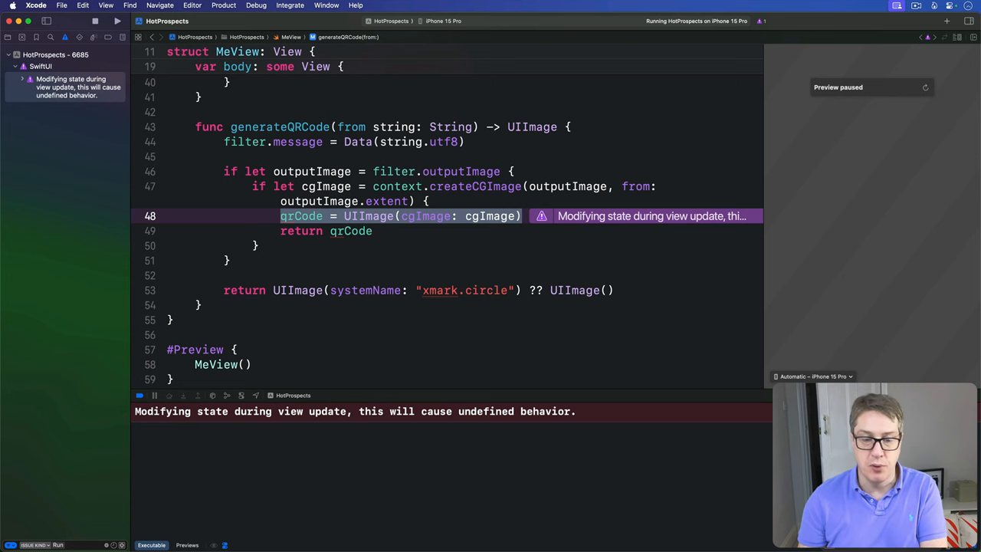
pyautogui.scroll(8, 445, 230)
pyautogui.scroll(4, 444, 230)
pyautogui.moveTo(222, 150); pyautogui.dragTo(330, 227)
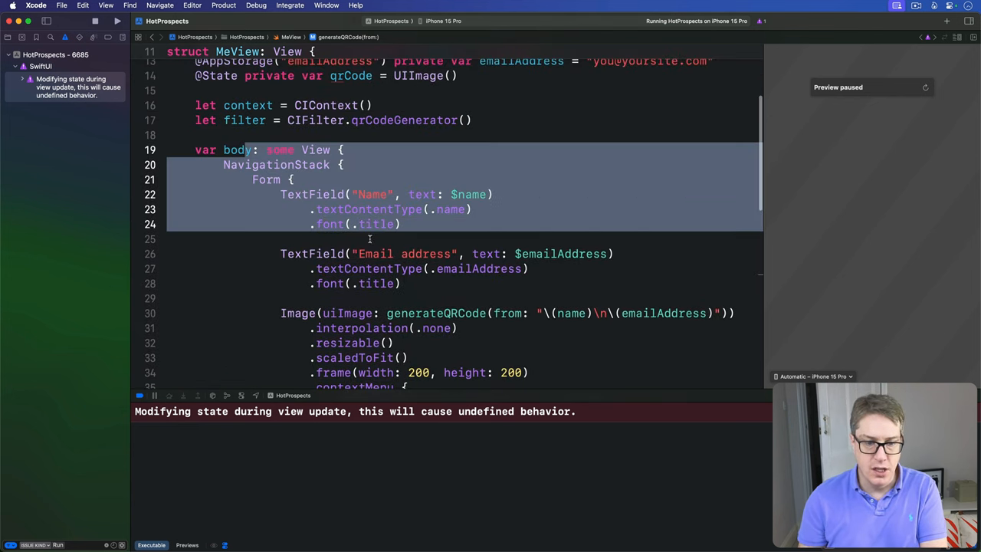
pyautogui.scroll(-3, 329, 230)
# - Review the Image's generateQRCode call on line 30 and the qrCode assignment on line 48
pyautogui.doubleClick(296, 259)
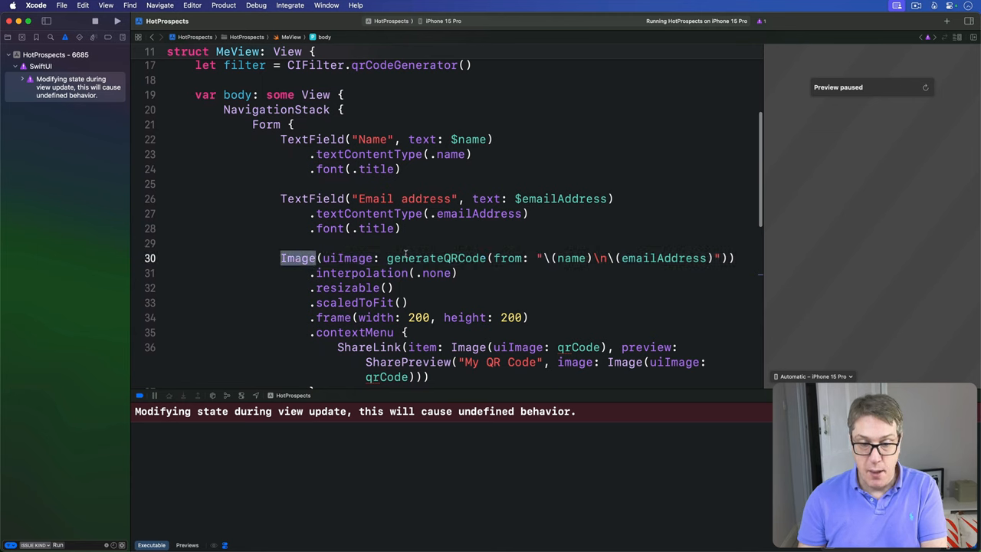
pyautogui.doubleClick(407, 257)
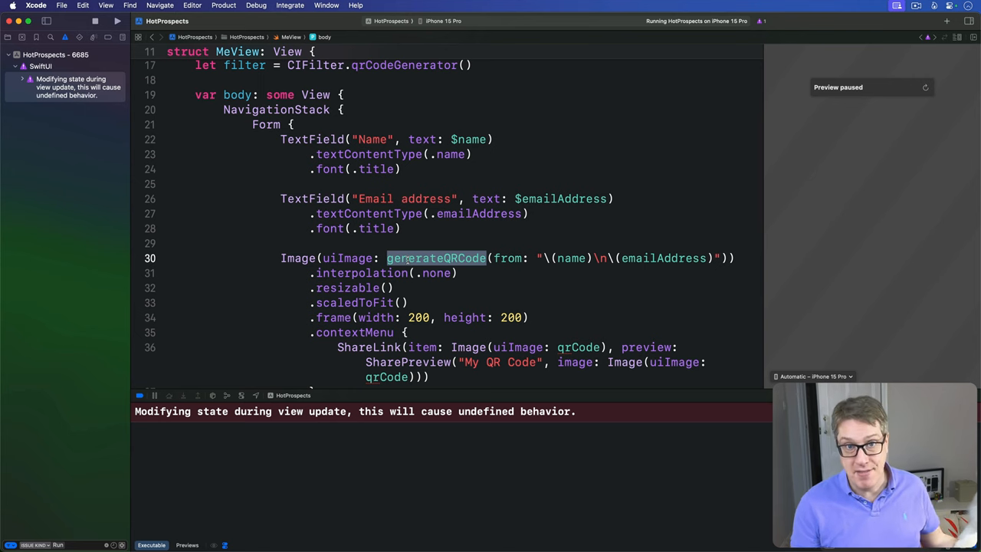
pyautogui.scroll(-6, 413, 258)
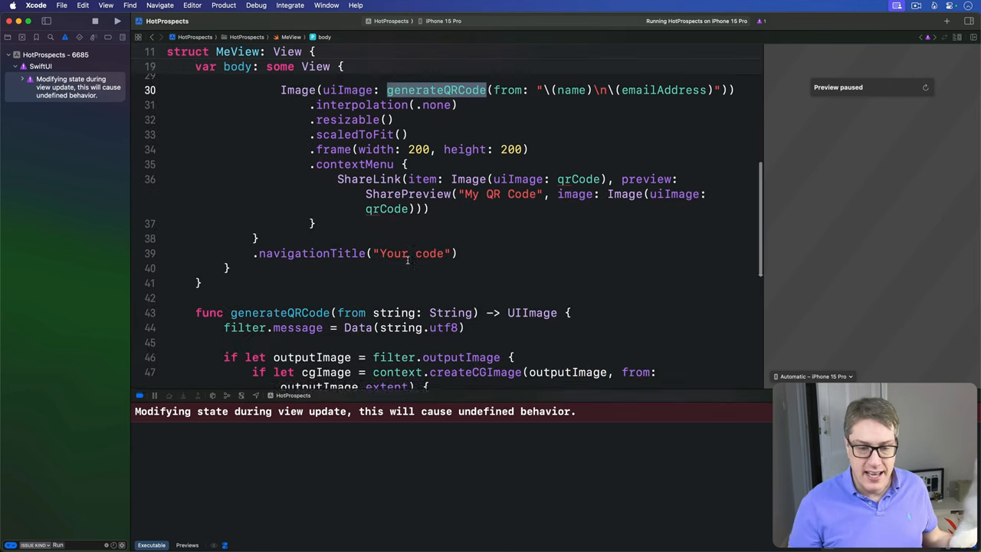
pyautogui.scroll(-5, 407, 261)
pyautogui.click(316, 263)
pyautogui.moveTo(279, 263); pyautogui.dragTo(530, 263)
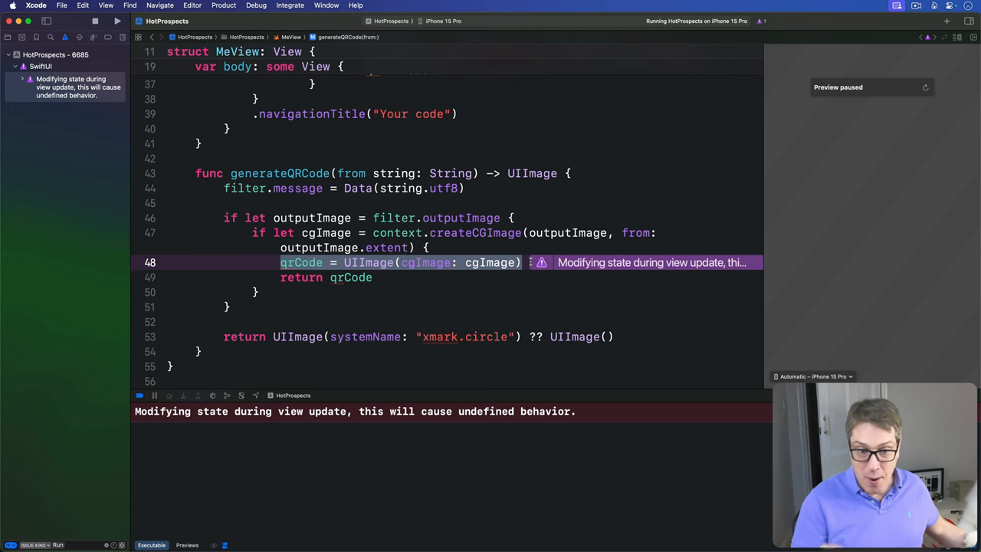
pyautogui.scroll(15, 387, 260)
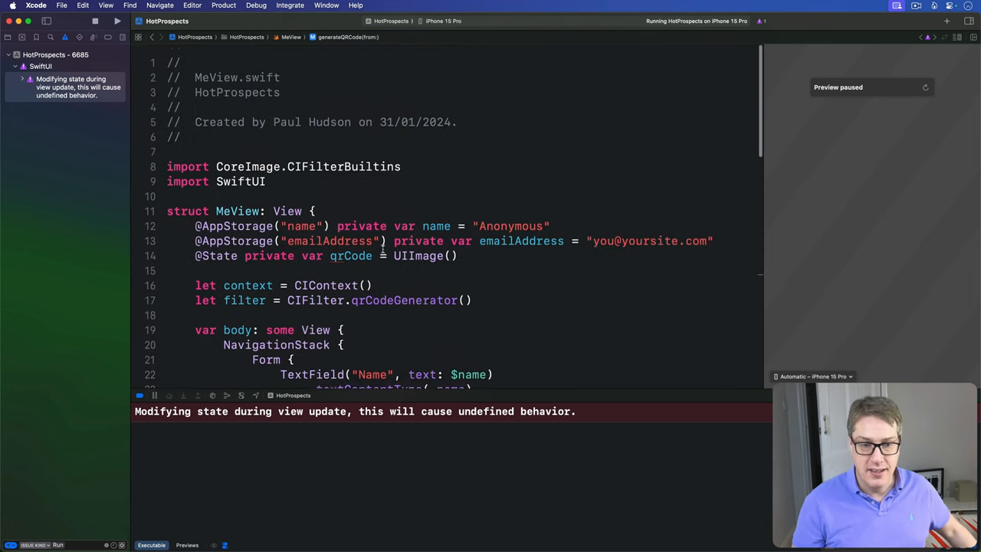
pyautogui.doubleClick(219, 245)
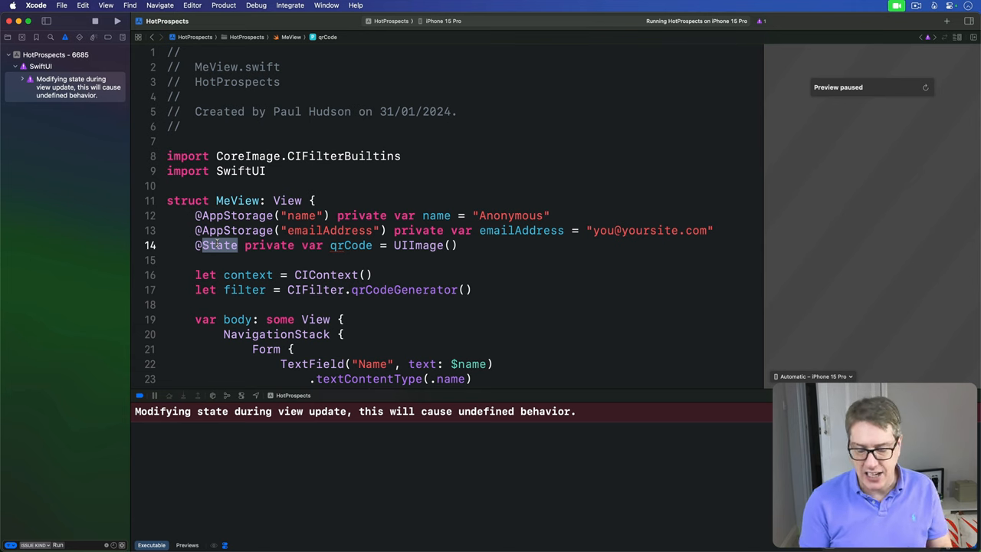
pyautogui.scroll(-3, 357, 290)
pyautogui.scroll(-3, 356, 290)
pyautogui.scroll(-3, 356, 290)
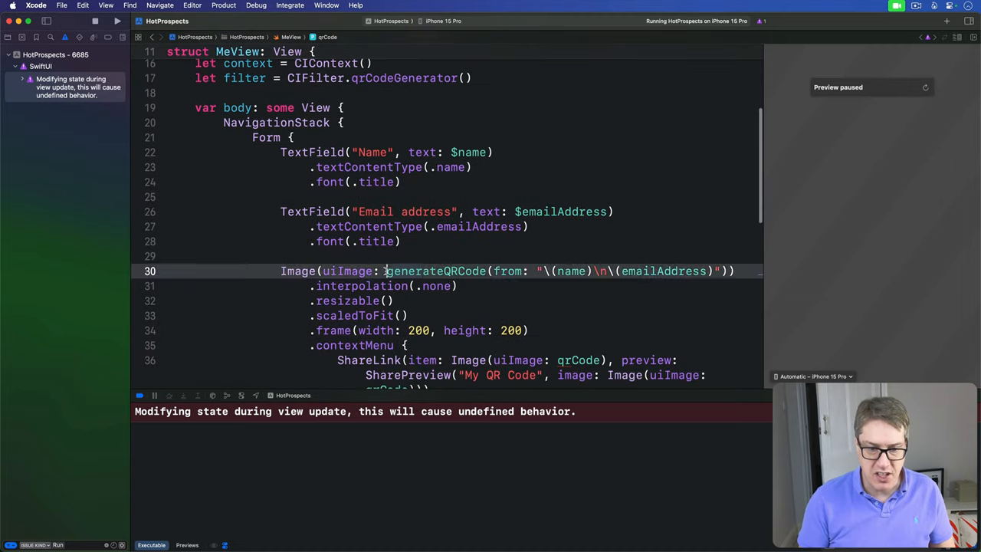
pyautogui.moveTo(387, 271); pyautogui.dragTo(729, 267)
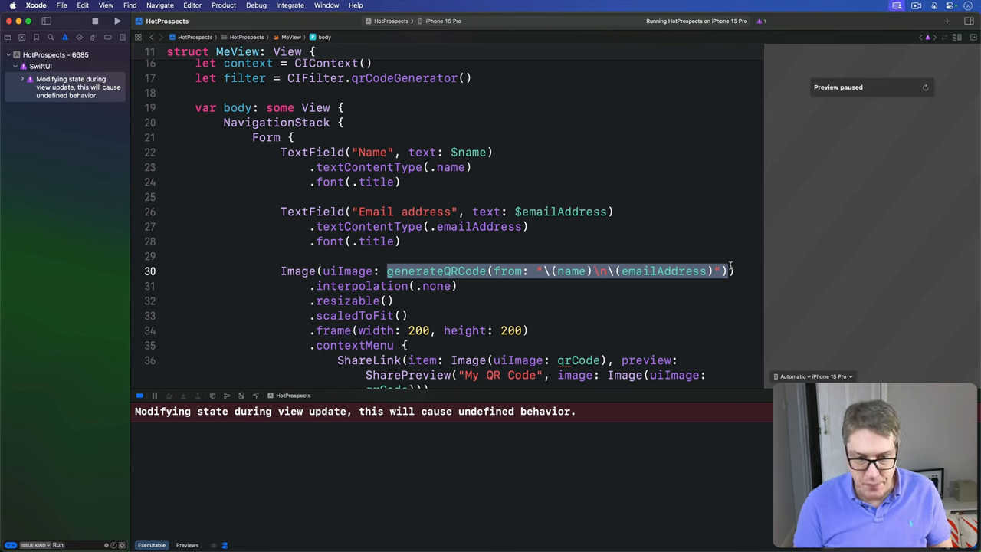
# - Remove the generateQRCode(...) call from the Image on line 30 so it can use qrCode
pyautogui.press('BackSpace')
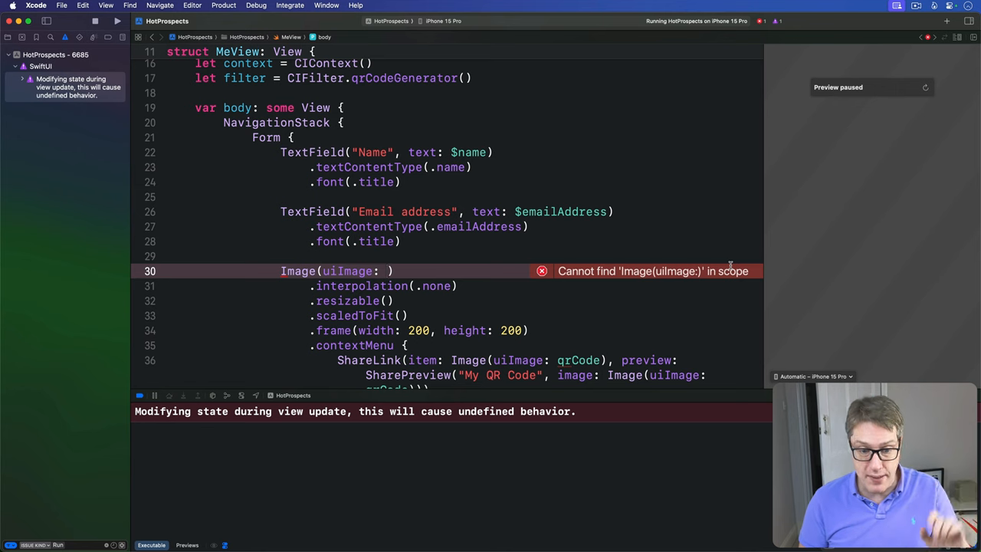
pyautogui.write('Code')
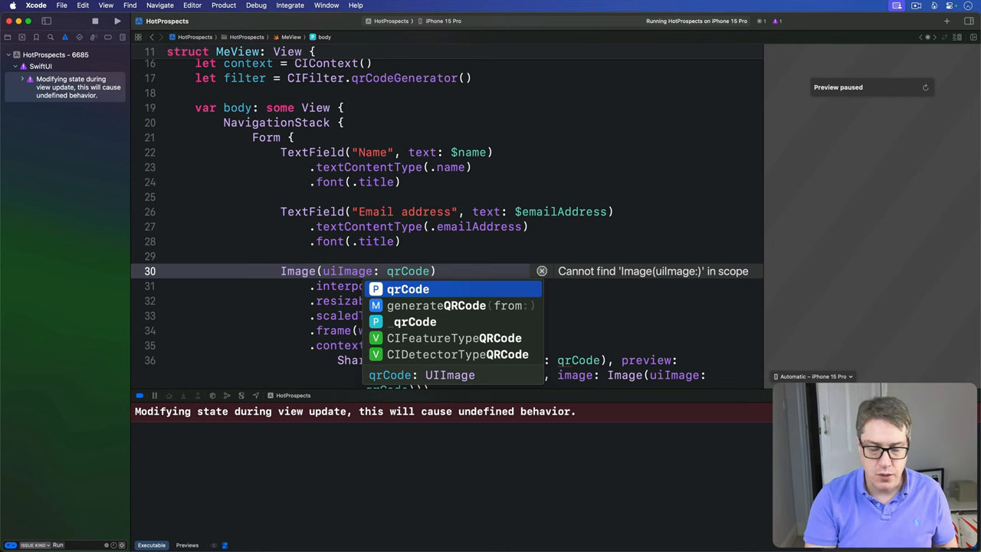
# - Add func updateCode() { qrCode = generateQRCode(from: "\(name)\n\(emailAddress)") } after body
pyautogui.press('Escape')
pyautogui.scroll(-8, 361, 258)
pyautogui.scroll(-5, 361, 258)
pyautogui.click(361, 248)
pyautogui.press('Return')
pyautogui.press('Return')
pyautogui.write('func updateCode')
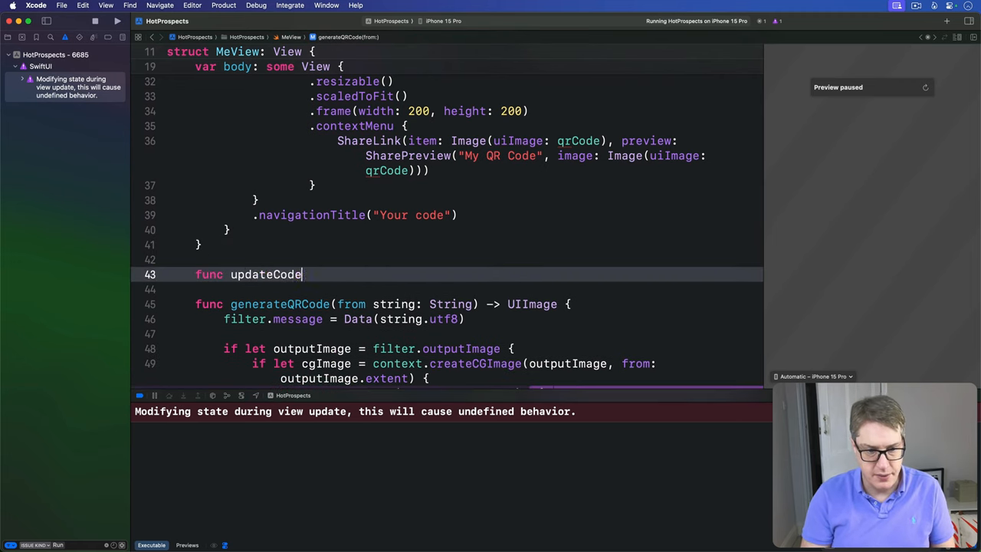
pyautogui.write('() {')
pyautogui.press('Return')
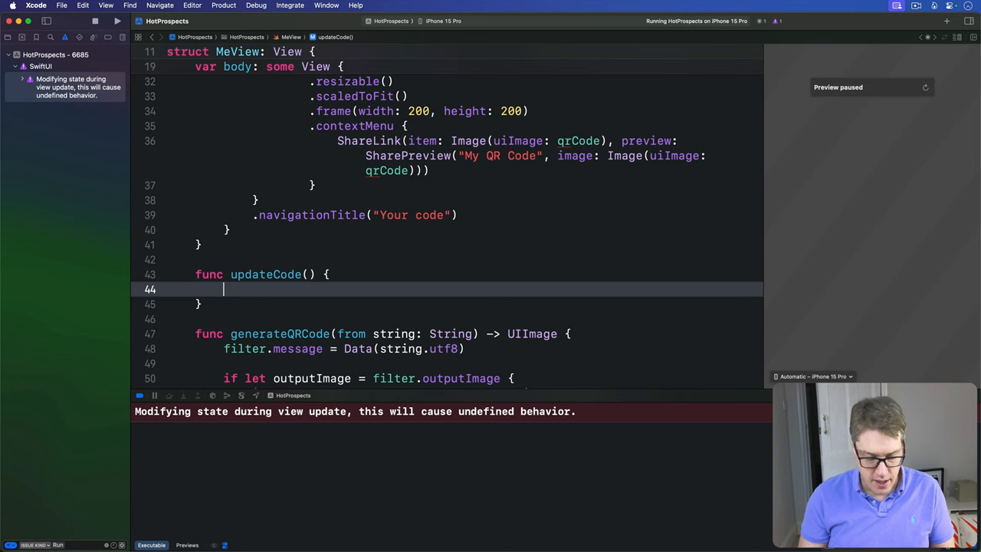
pyautogui.write('qrCode =')
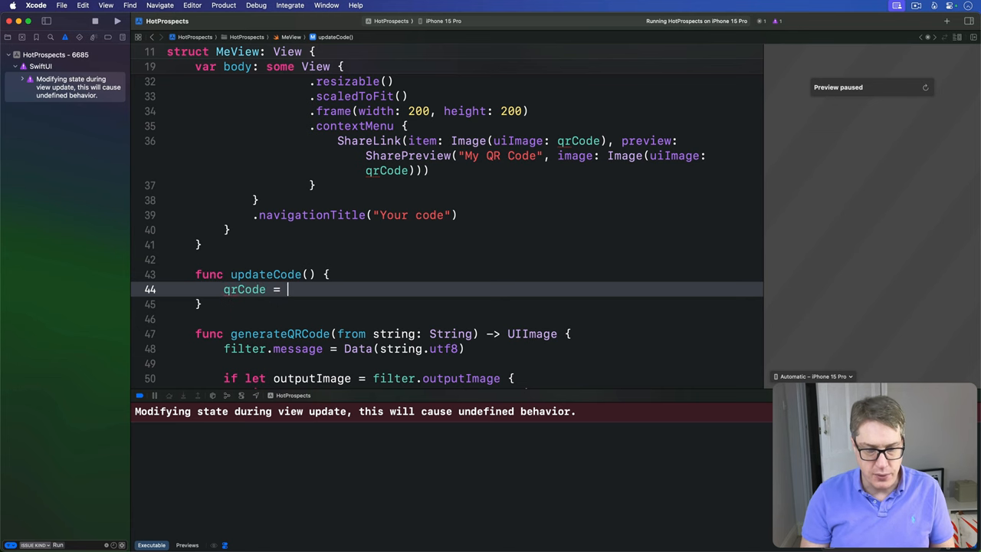
pyautogui.write('generateQRCode(from: "\\(name)\\n\\(emailAddress)")')
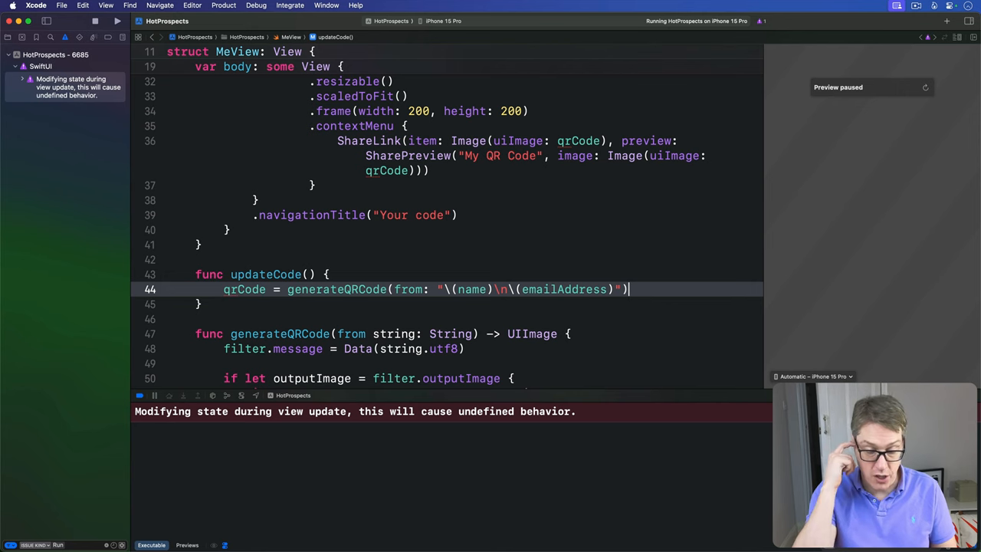
pyautogui.press('shift+super+Left')
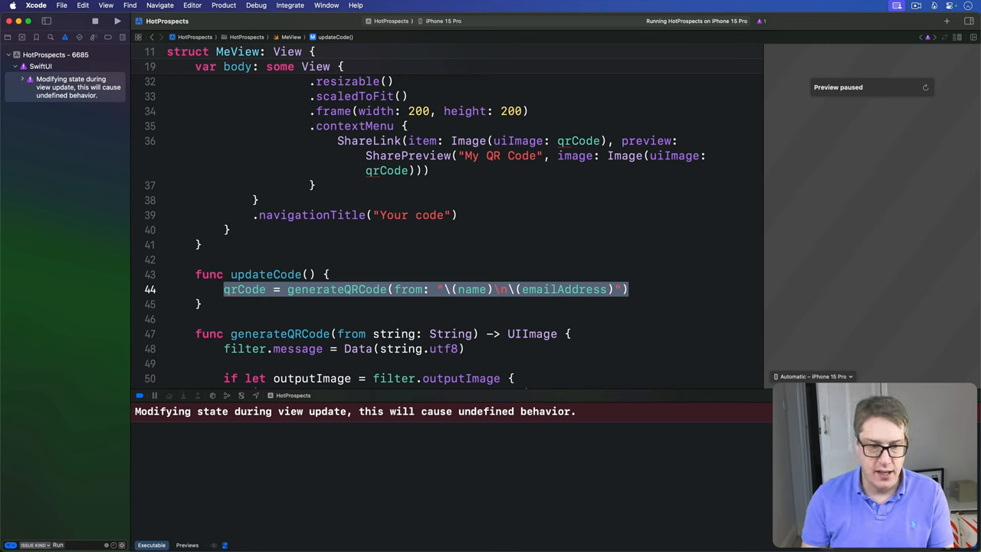
# - Add .onAppear(perform: updateCode) and .onChange(of:) for name and emailAddress calling updateCode after .navigationTitle
pyautogui.click(466, 217)
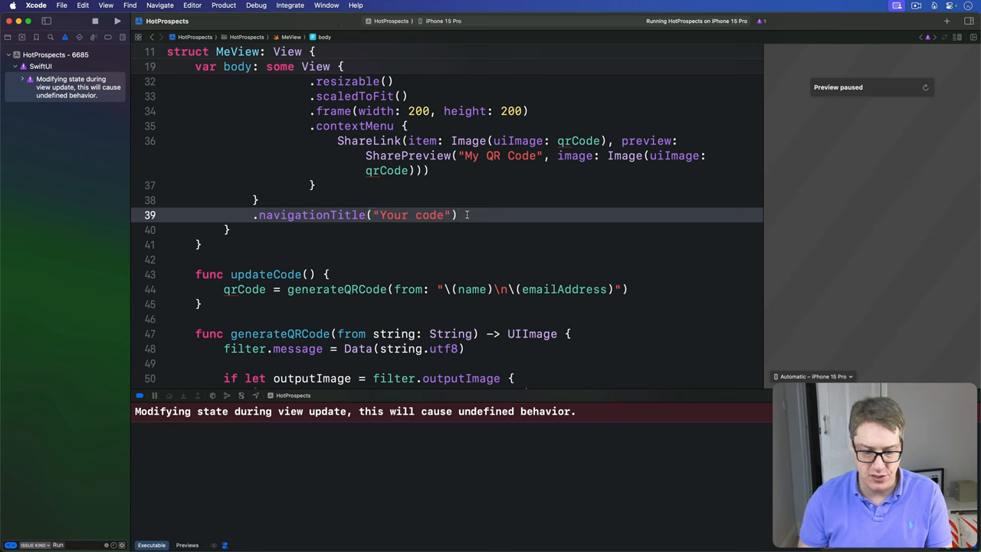
pyautogui.press('Return')
pyautogui.write('.onAppear')
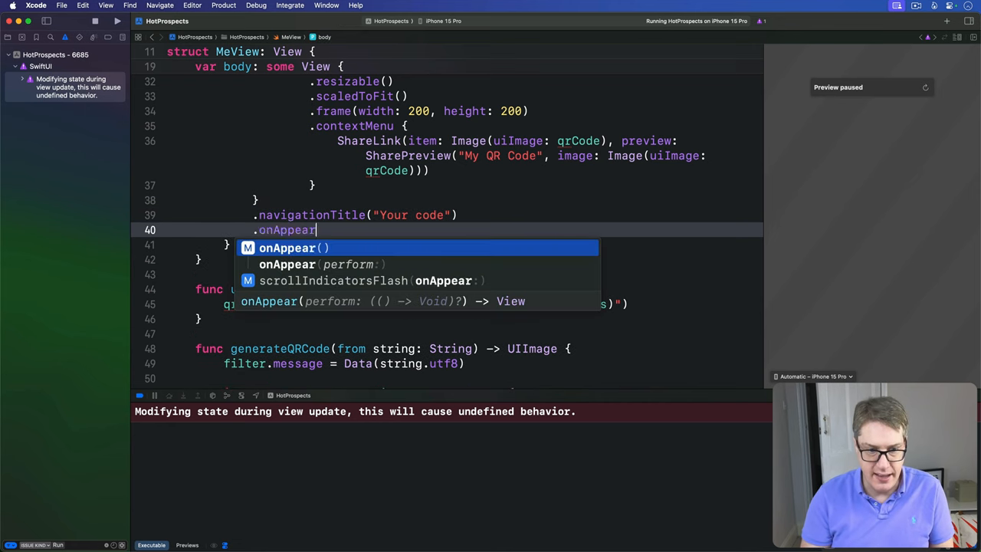
pyautogui.write('(perform: update')
pyautogui.press('Return')
pyautogui.press('Return')
pyautogui.write('.')
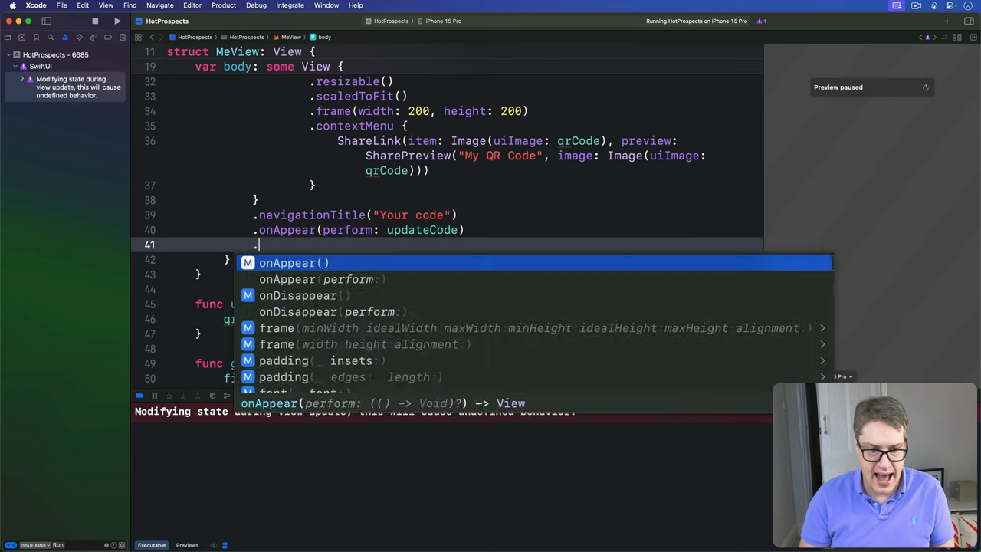
pyautogui.write('onChange(of: name, update')
pyautogui.press('Return')
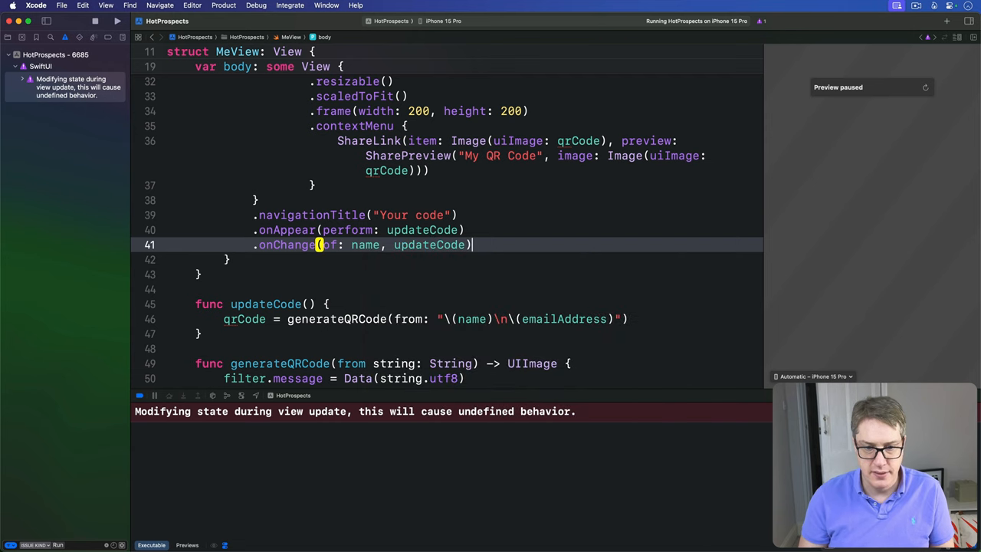
pyautogui.press('Return')
pyautogui.write('.onChan')
pyautogui.press('Return')
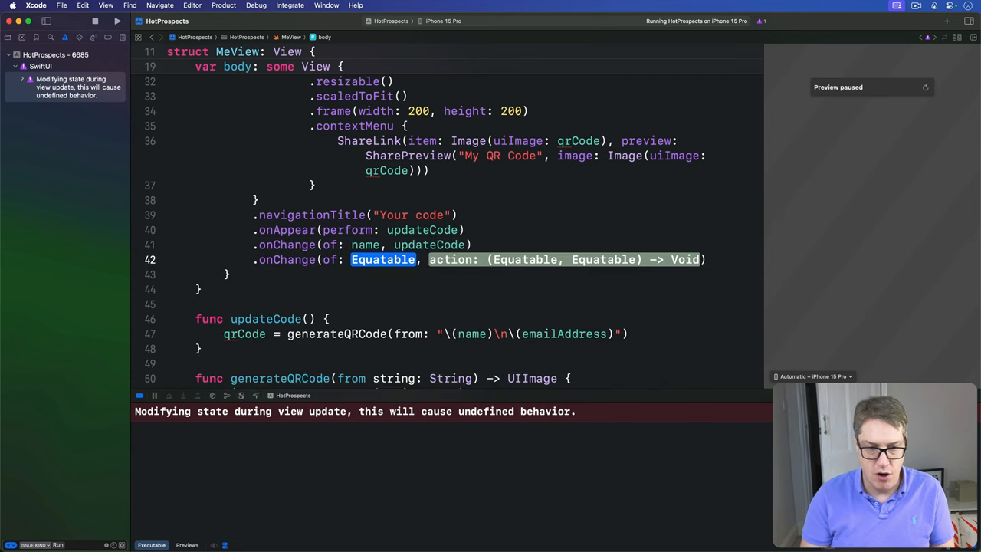
pyautogui.write('emailAddress,')
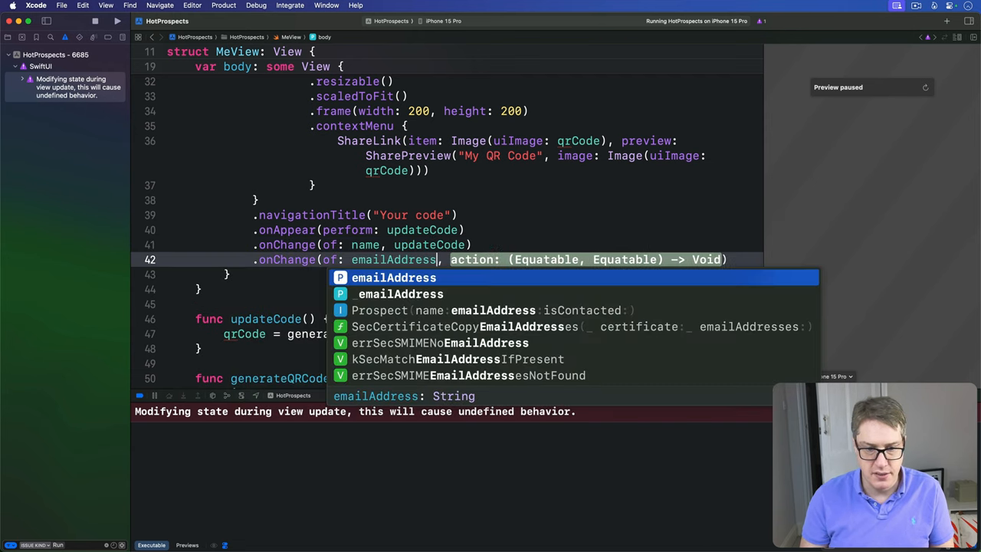
pyautogui.press('Tab')
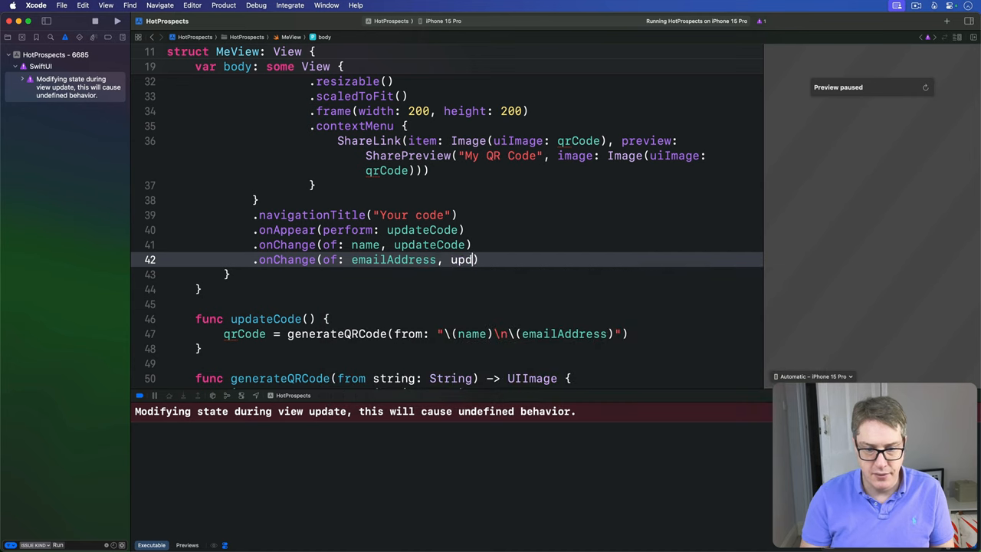
pyautogui.write('update')
pyautogui.press('Return')
# - Review the new modifiers and the updateCode body's qrCode assignment and name/email string
pyautogui.hotkey('shift', 'Up')
pyautogui.hotkey('shift', 'Up')
pyautogui.hotkey('shift', 'Up')
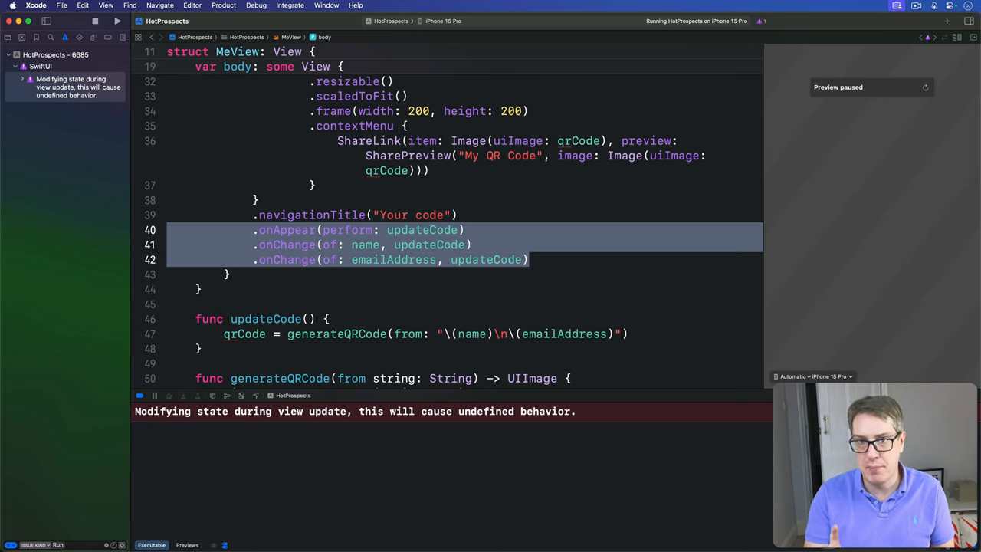
pyautogui.press('Down')
pyautogui.press('Down')
pyautogui.press('Down')
pyautogui.press('Down')
pyautogui.hotkey('shift', 'Down')
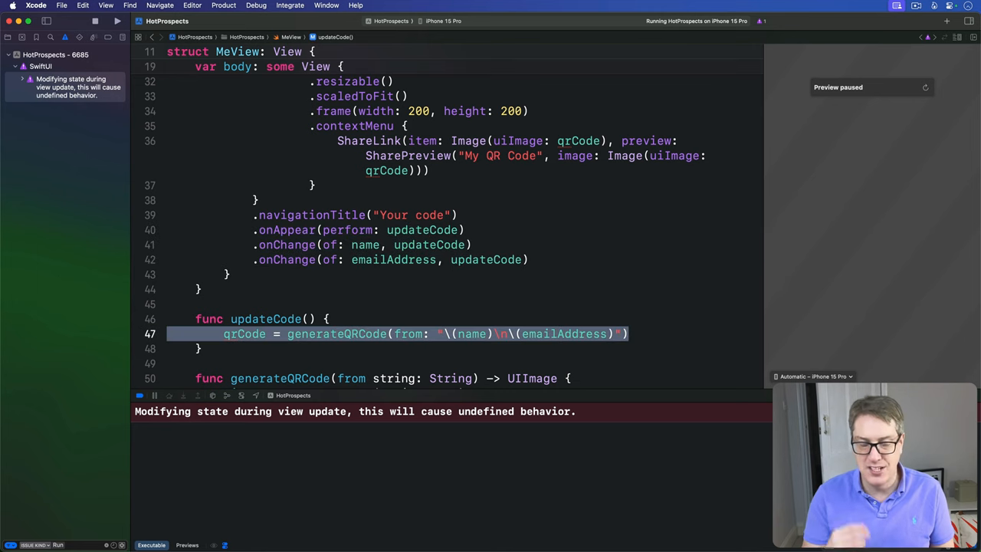
pyautogui.press('Right')
pyautogui.hotkey('shift', 'alt', 'Left')
pyautogui.hotkey('shift', 'alt', 'Left')
pyautogui.hotkey('shift', 'alt', 'Left')
pyautogui.hotkey('shift', 'alt', 'Left')
pyautogui.hotkey('shift', 'alt', 'Right')
pyautogui.hotkey('shift', 'alt', 'Left')
pyautogui.press('Up')
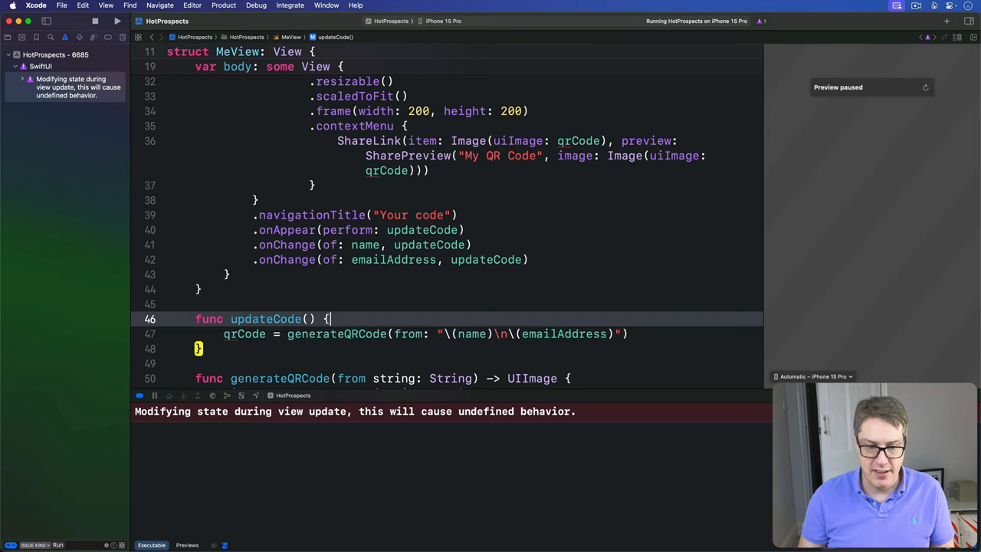
pyautogui.hotkey('shift', 'Home')
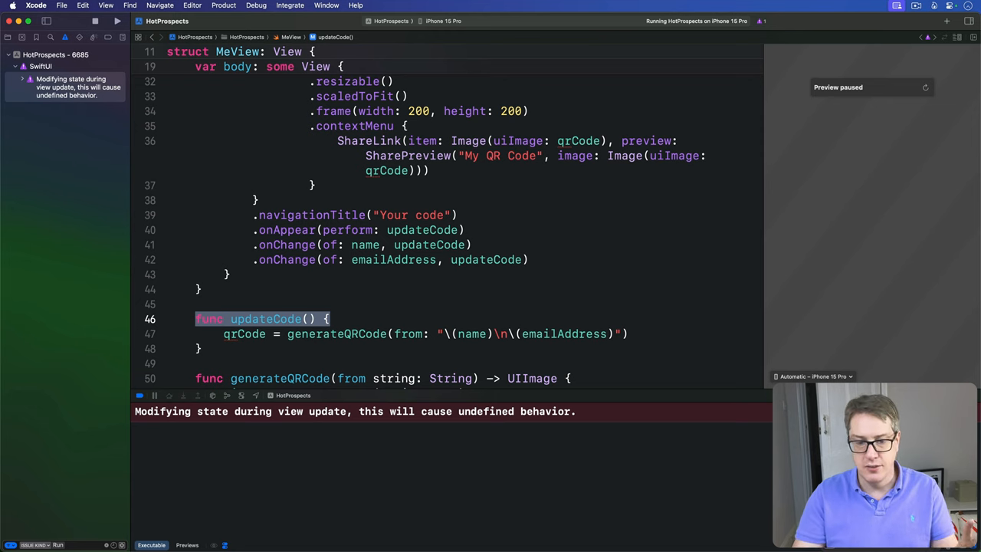
pyautogui.moveTo(433, 335); pyautogui.dragTo(637, 335)
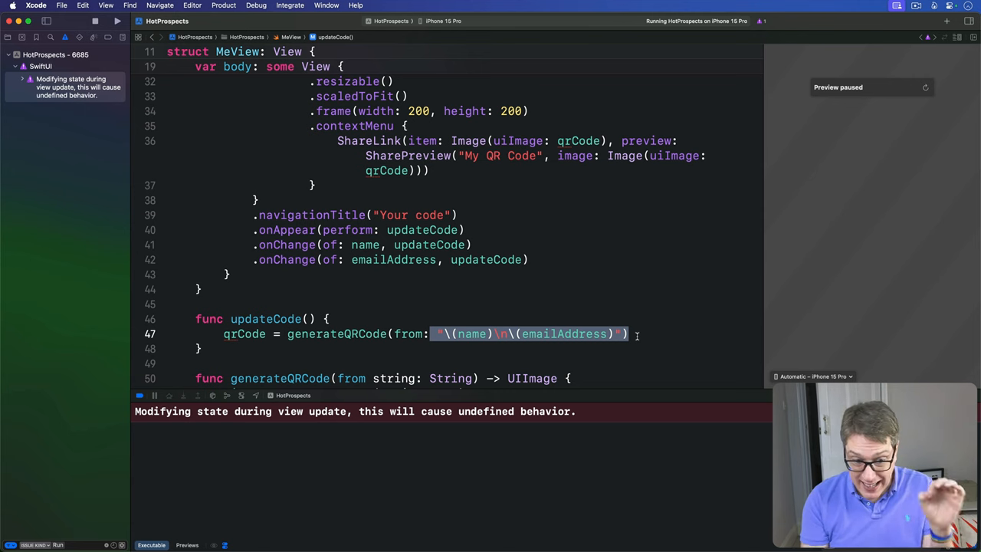
pyautogui.doubleClick(244, 333)
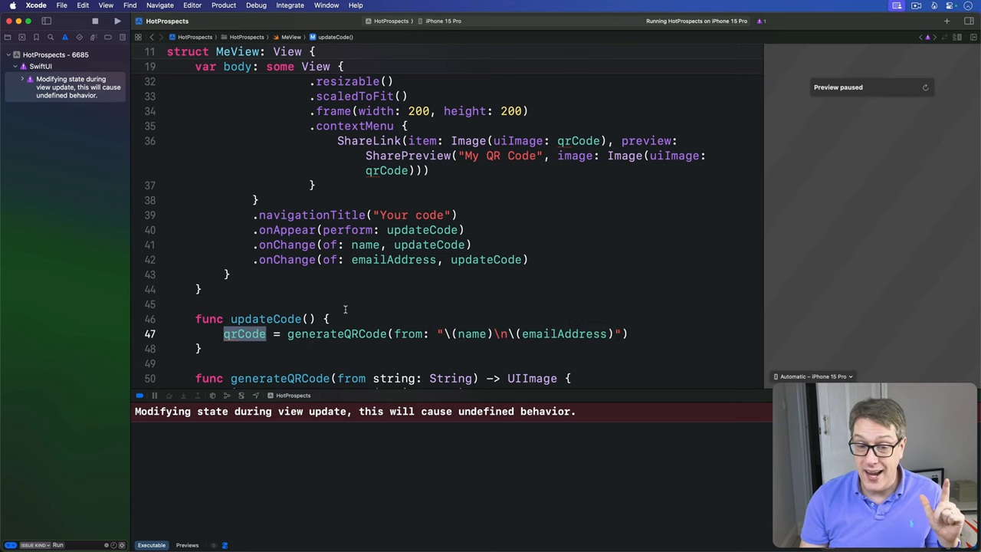
pyautogui.scroll(-3, 307, 321)
pyautogui.scroll(-3, 337, 314)
pyautogui.scroll(-3, 345, 308)
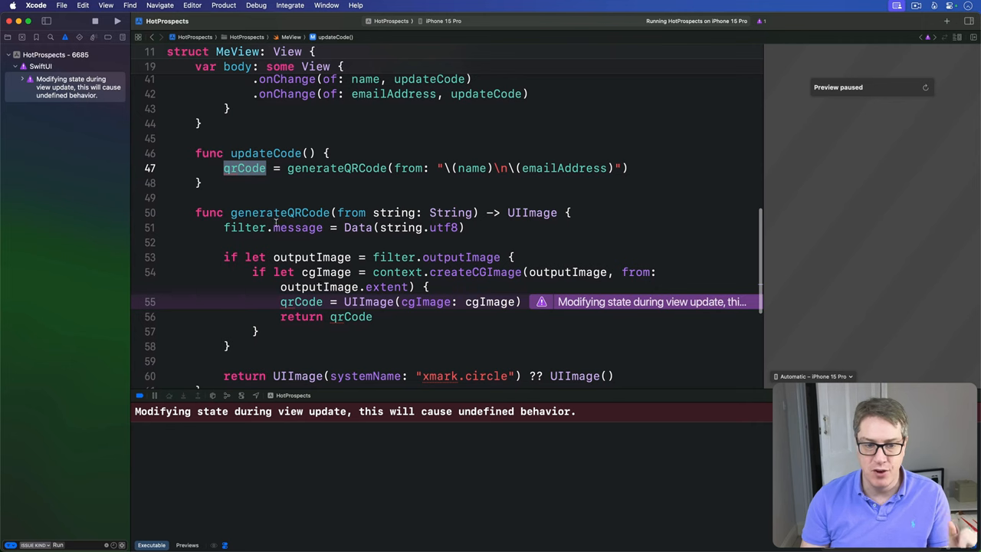
# - Return the generated image directly from generateQRCode and delete the redundant 'return qrCode' line
pyautogui.moveTo(261, 213); pyautogui.dragTo(323, 215)
pyautogui.click(337, 302)
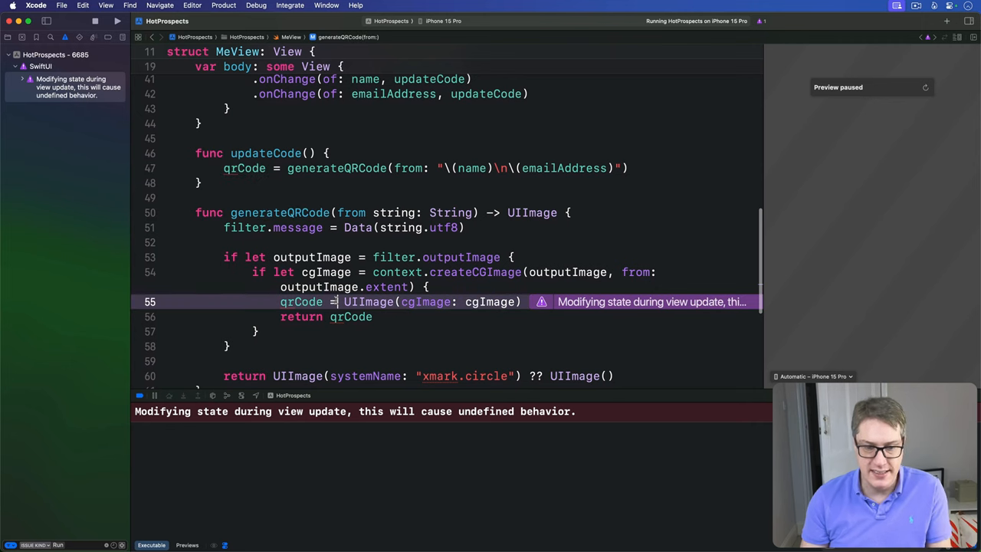
pyautogui.moveTo(342, 302); pyautogui.dragTo(280, 302)
pyautogui.write('return')
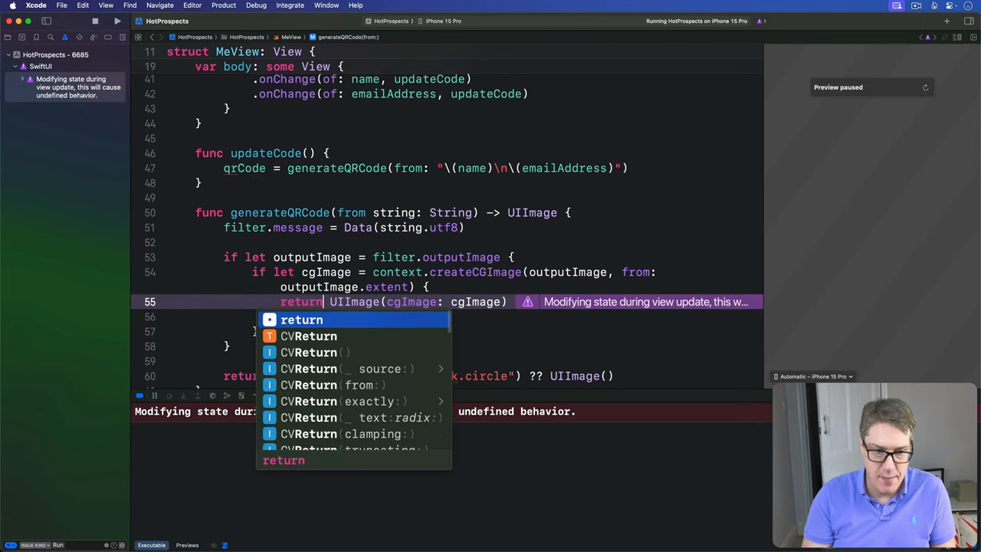
pyautogui.press('Escape')
pyautogui.press('Down')
pyautogui.hotkey('ctrl', 'e')
pyautogui.hotkey('shift', 'ctrl', 'a')
pyautogui.press('BackSpace')
pyautogui.press('BackSpace')
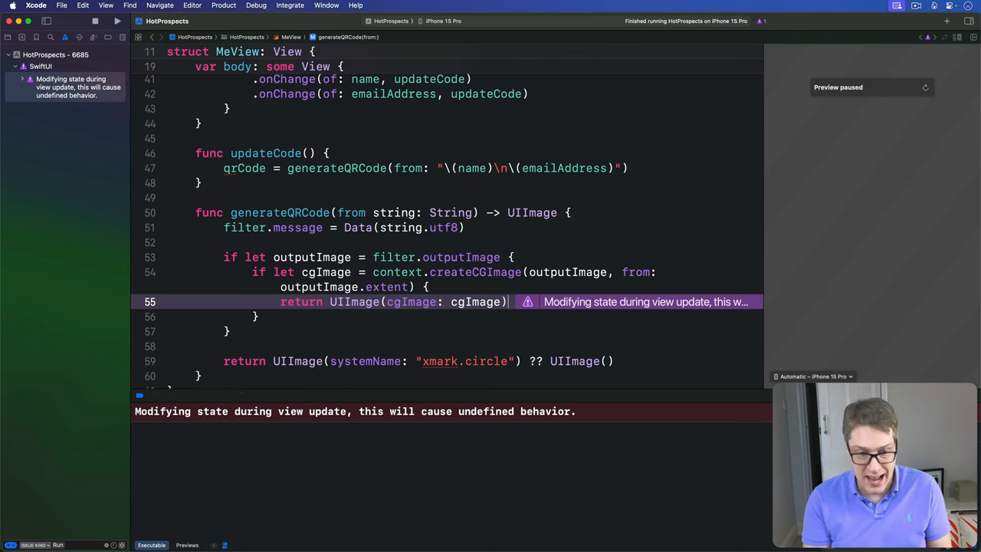
# - Stop the running app and rebuild HotProspects with Cmd+. and Cmd+R
pyautogui.press('super+period')
pyautogui.press('super+r')
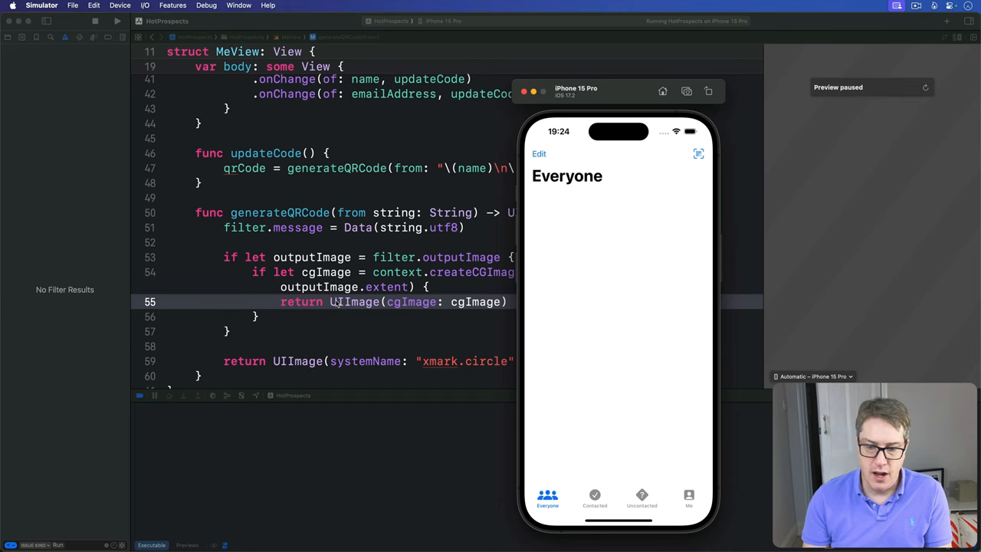
pyautogui.click(688, 496)
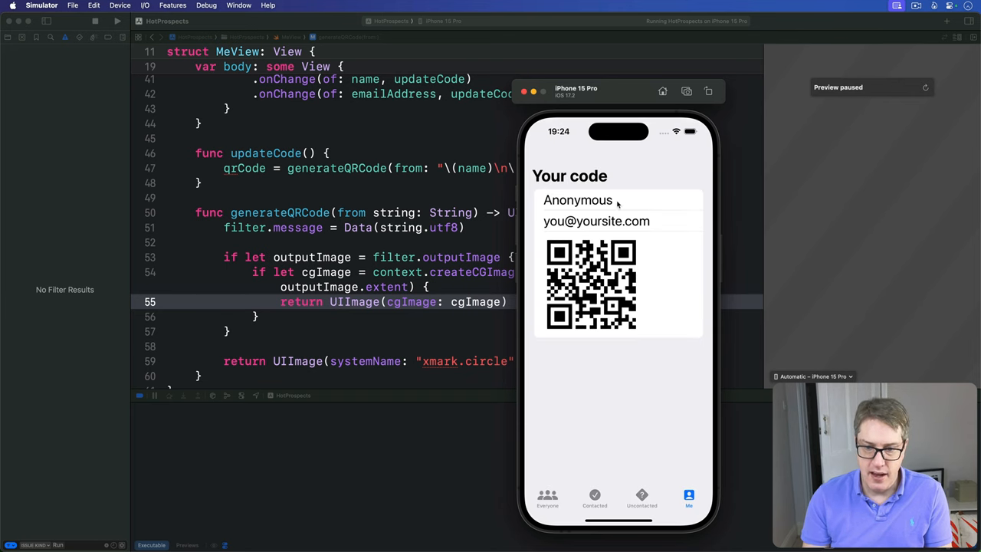
pyautogui.click(617, 202)
pyautogui.press('super+a')
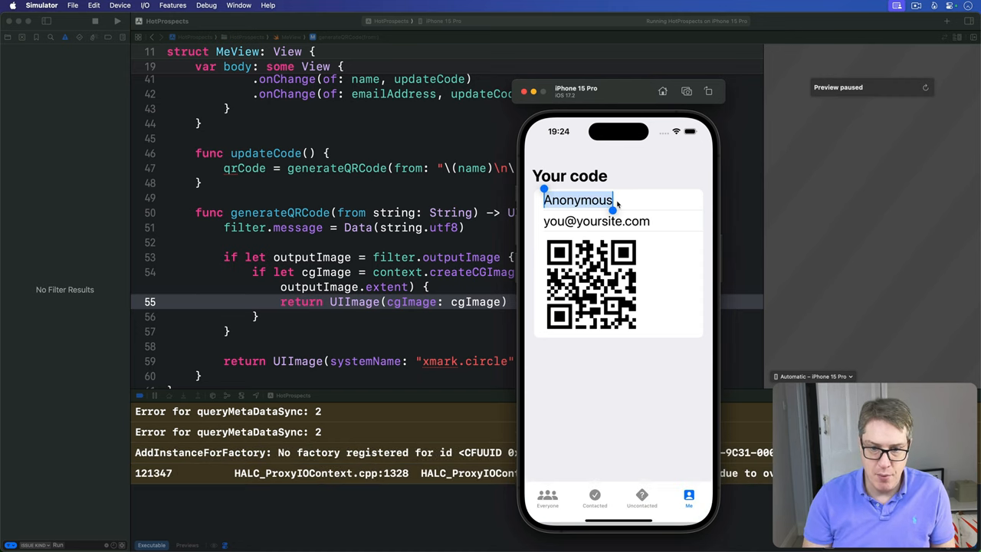
pyautogui.write('Paul')
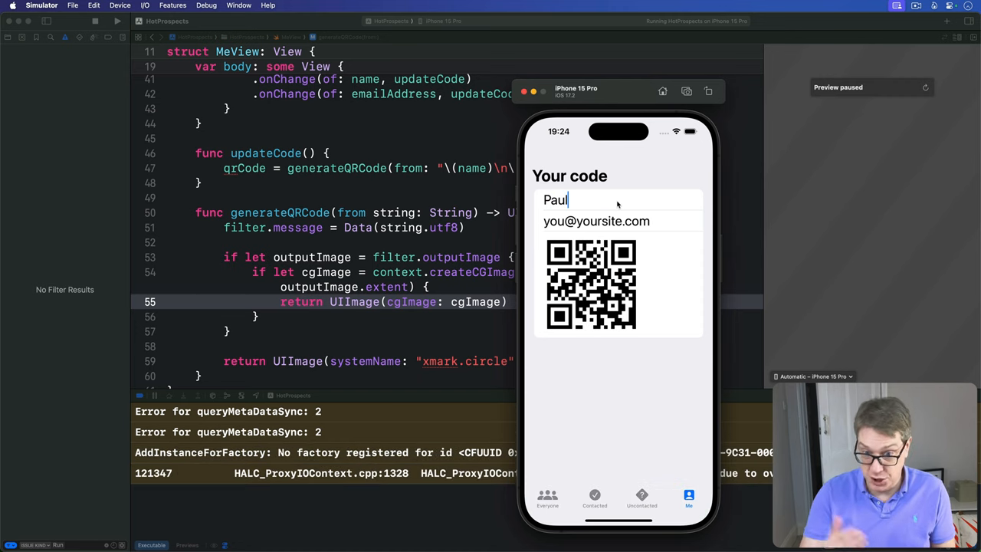
pyautogui.press('Tab')
pyautogui.press('super+a')
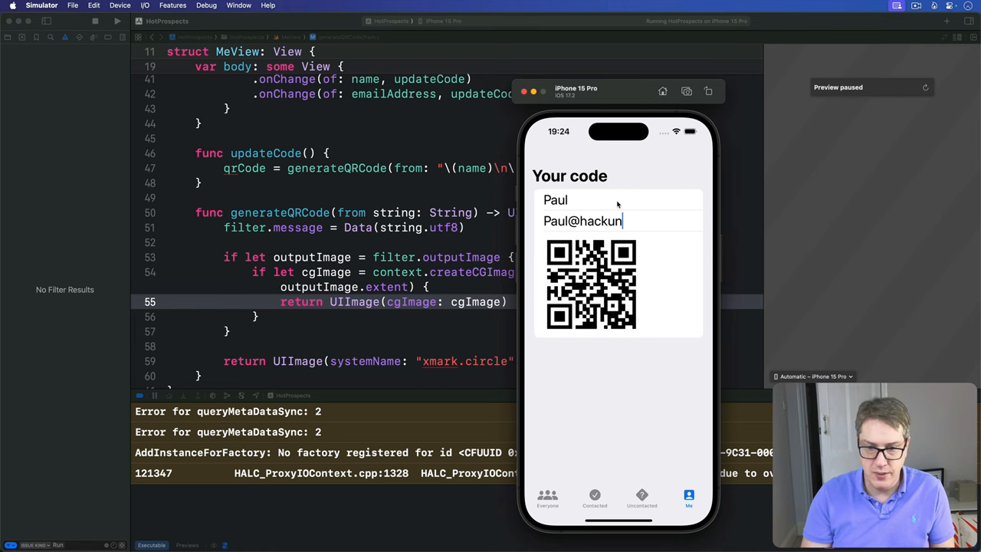
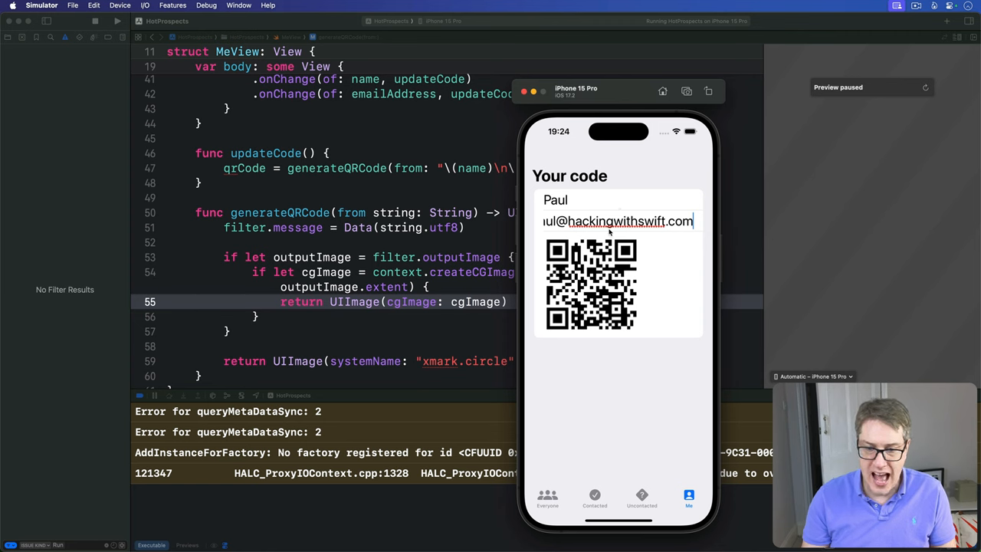
# - Share the QR code via Save Image and allow HotProspects to add to Photos
pyautogui.click(596, 282)
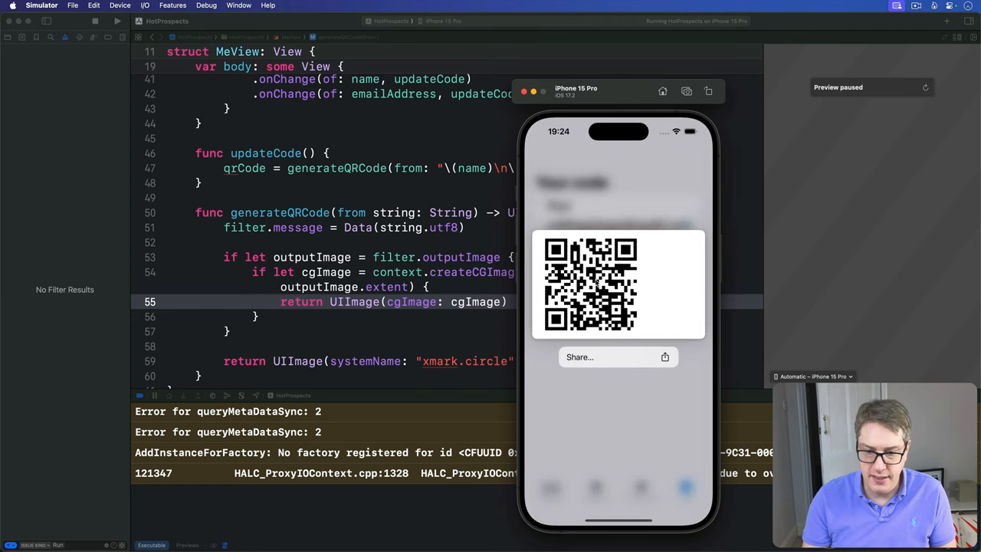
pyautogui.click(587, 359)
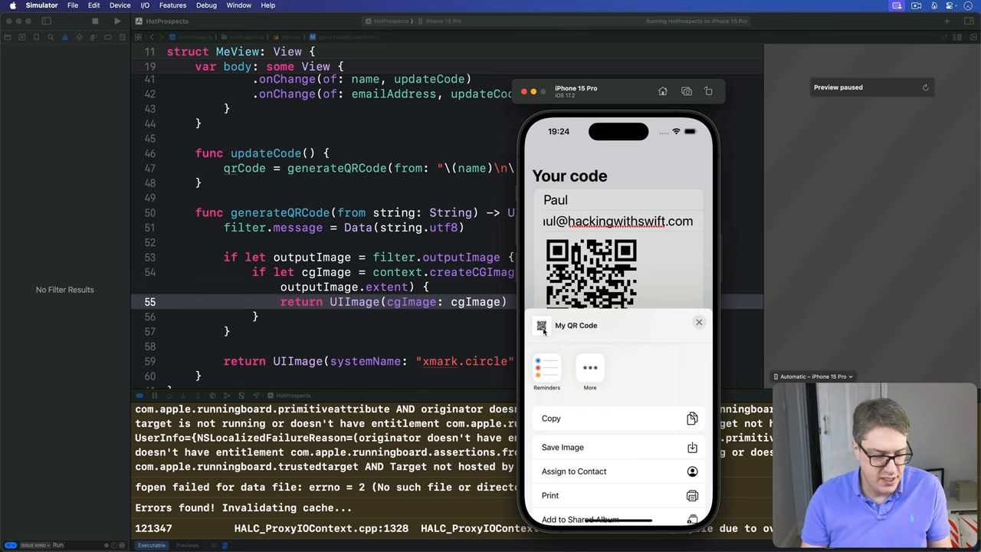
pyautogui.click(585, 450)
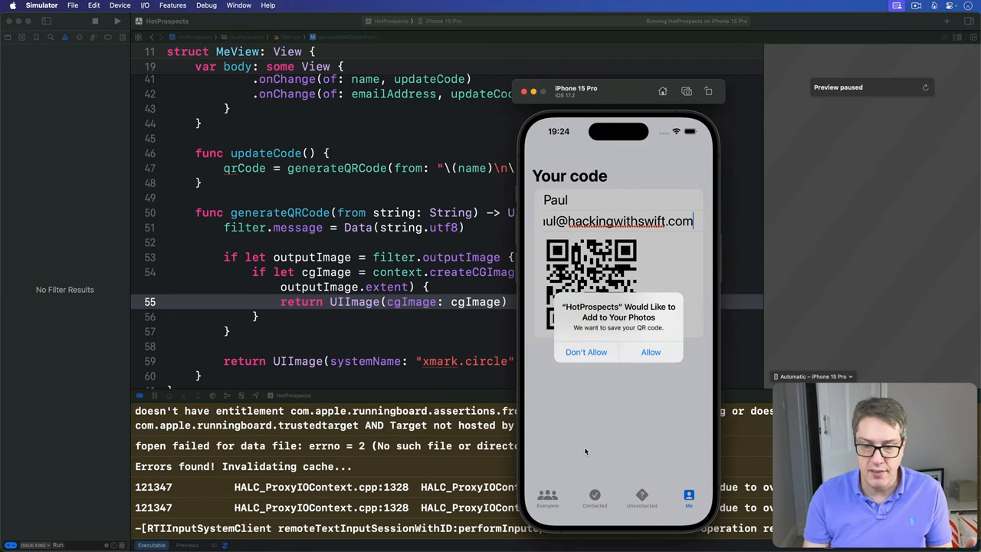
pyautogui.click(650, 352)
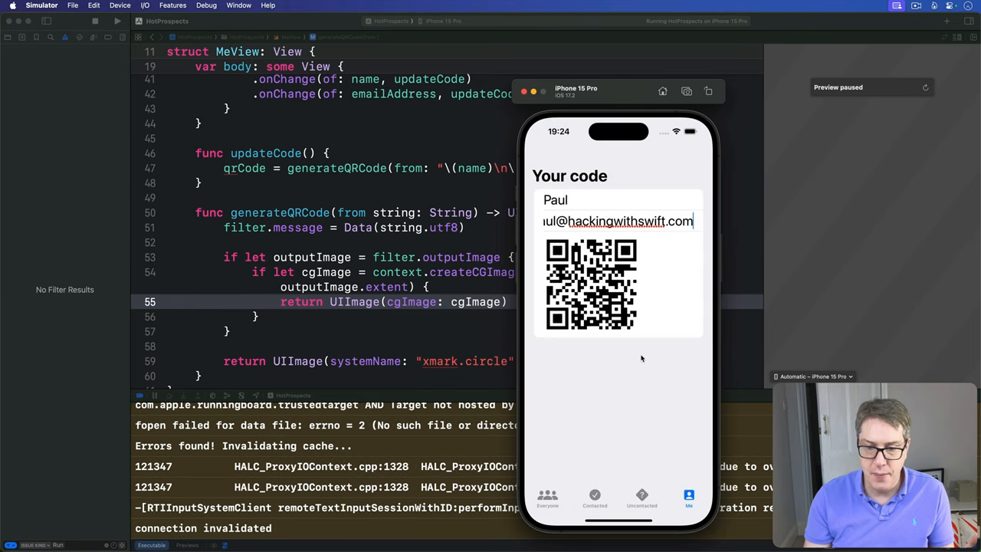